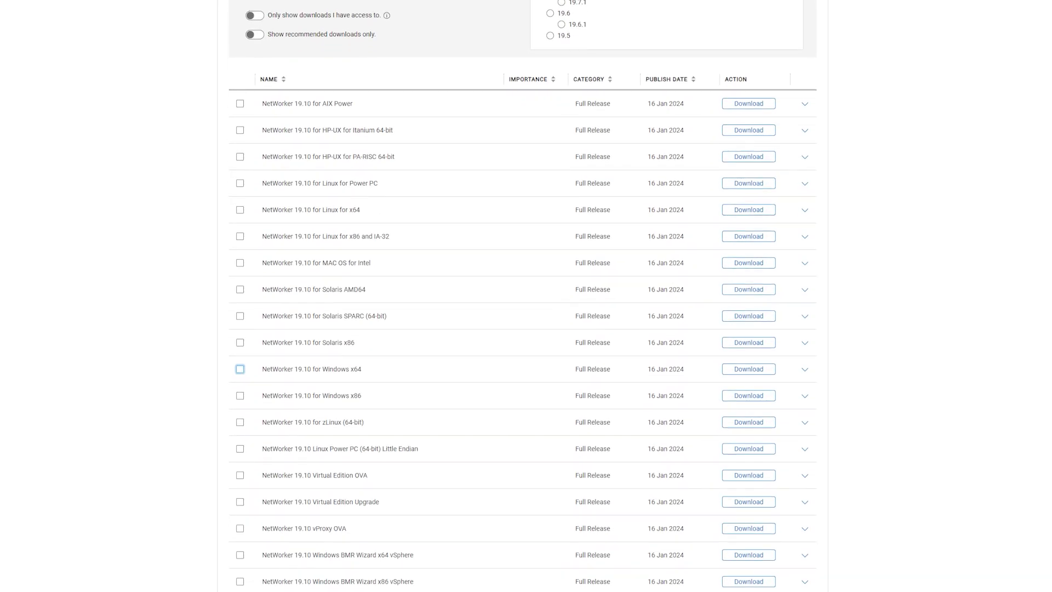
scroll(523, 329, "down", 1)
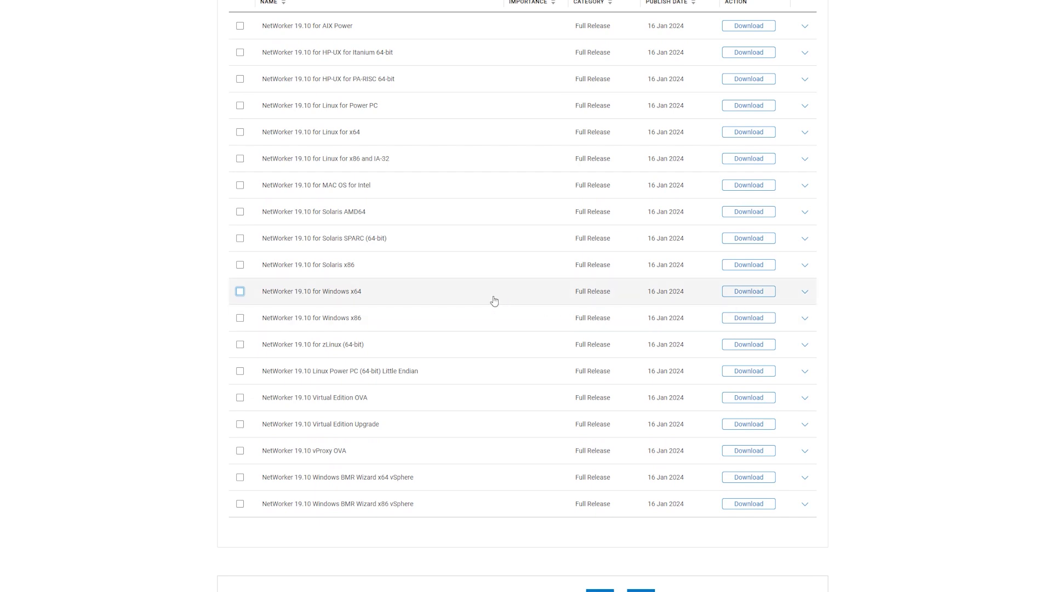
- Expand the NetWorker 19.10 for Windows x64 row in the Drivers & Downloads release table
left_click(373, 297)
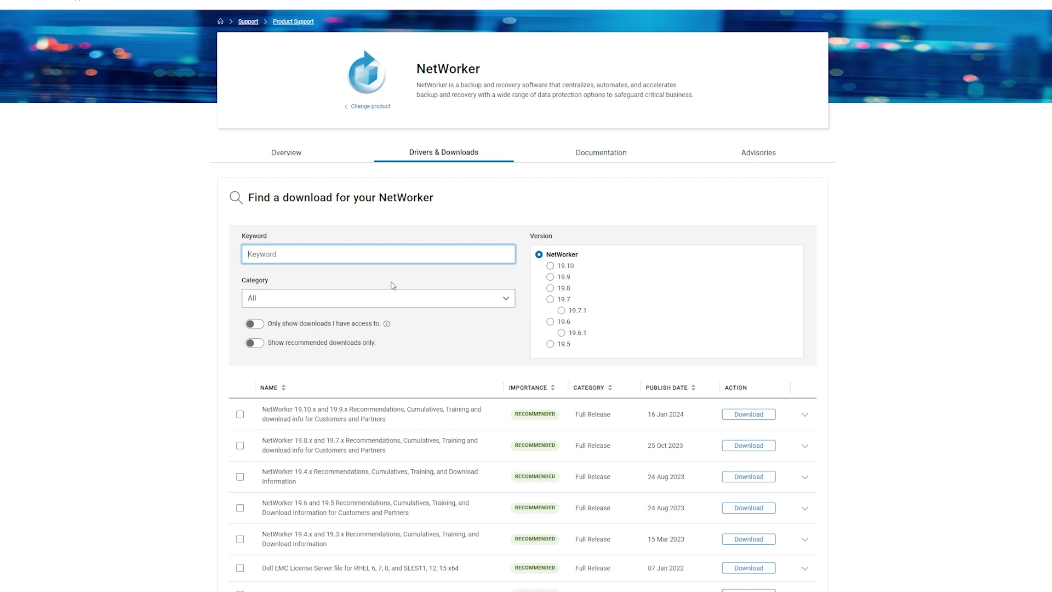
type("NRE")
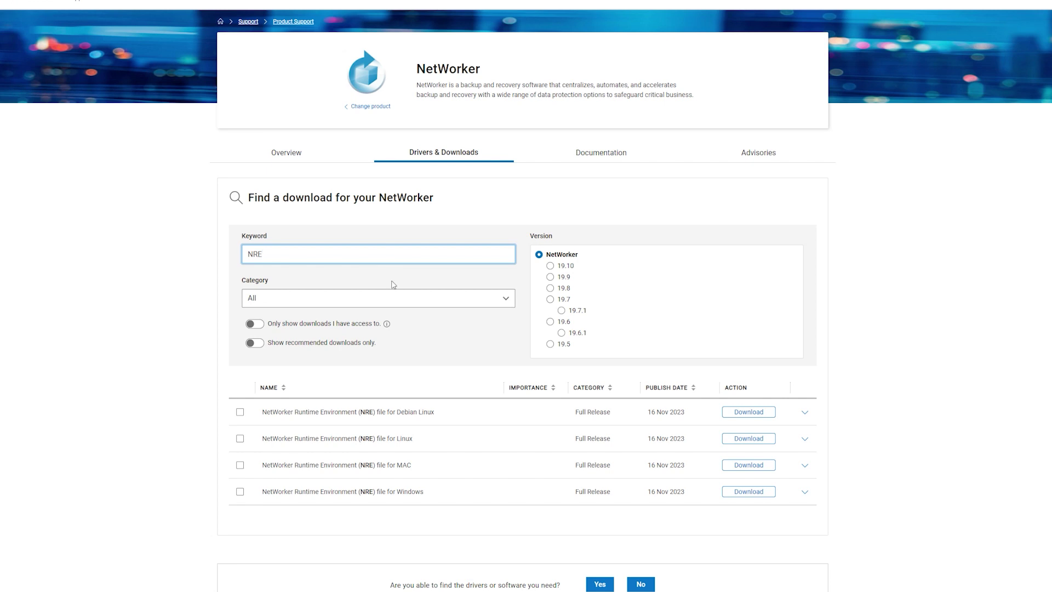
- Expand the Windows NRE download row (nre-win-8.0.19.msi) in the NRE keyword results
left_click(415, 494)
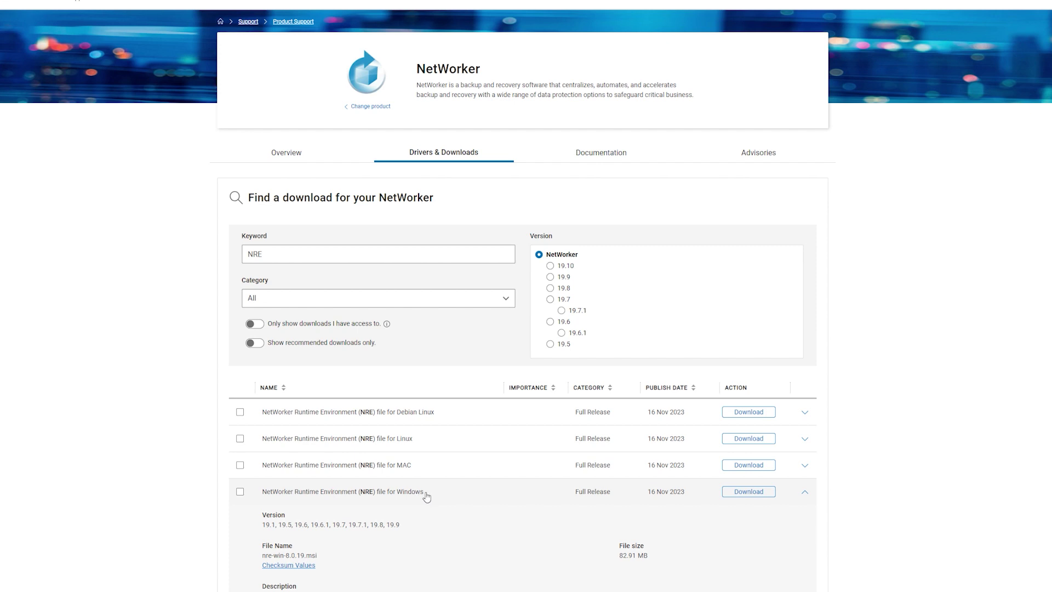
scroll(1004, 431, "down", 1)
scroll(526, 329, "down", 2)
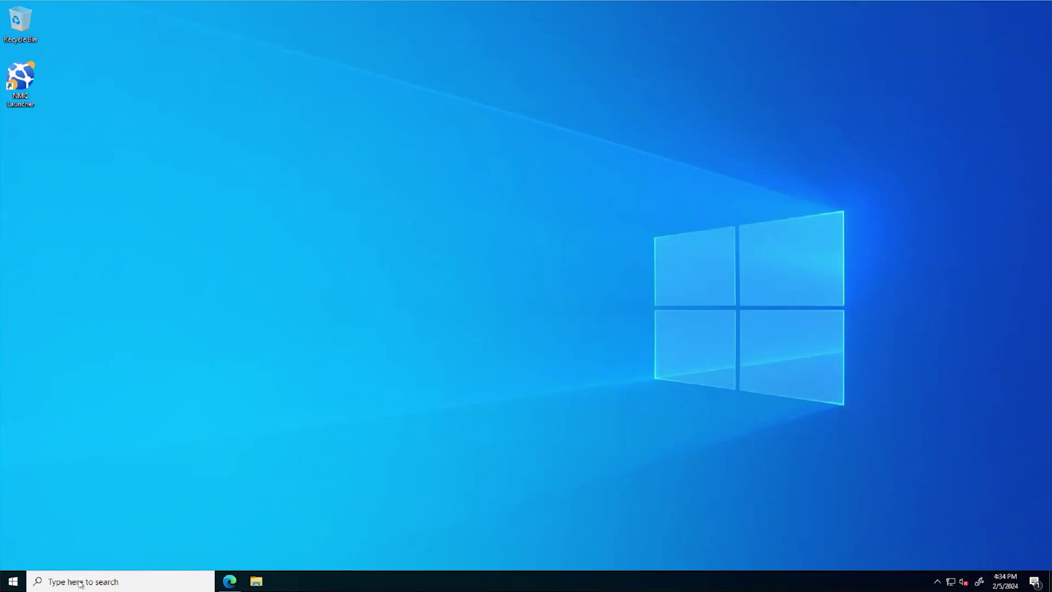
- Find NetWorker Runtime Environment 8.0.19 in Control Panel's Programs and Features and select it
left_click(80, 581)
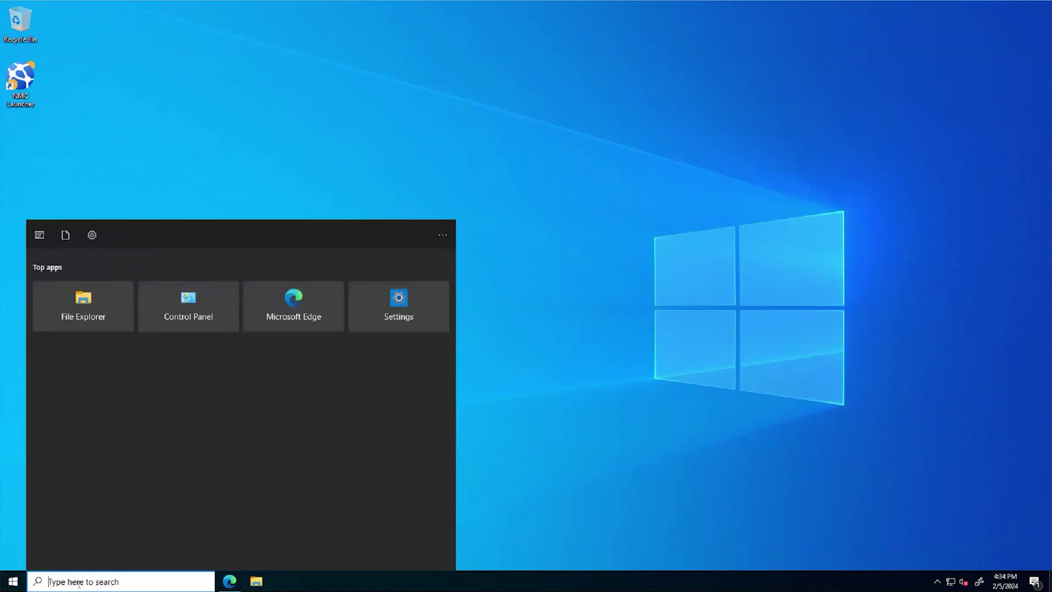
type("co")
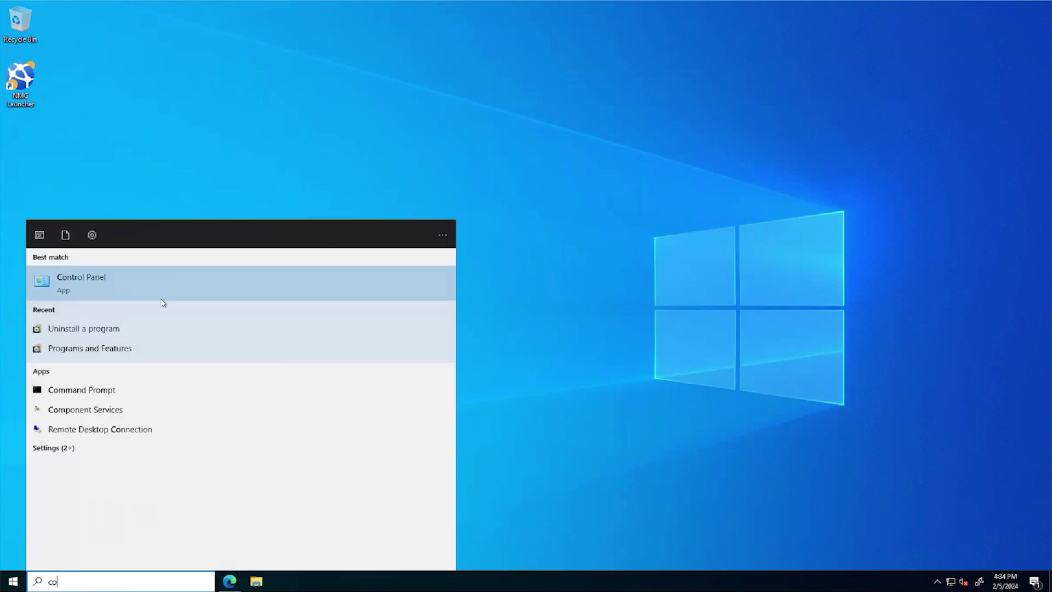
left_click(131, 285)
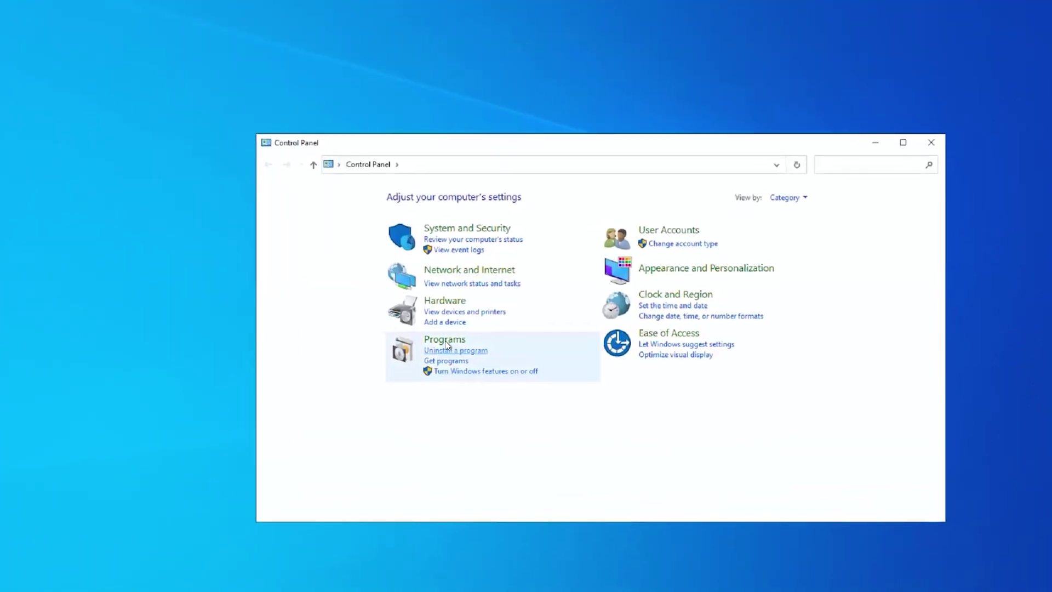
left_click(488, 335)
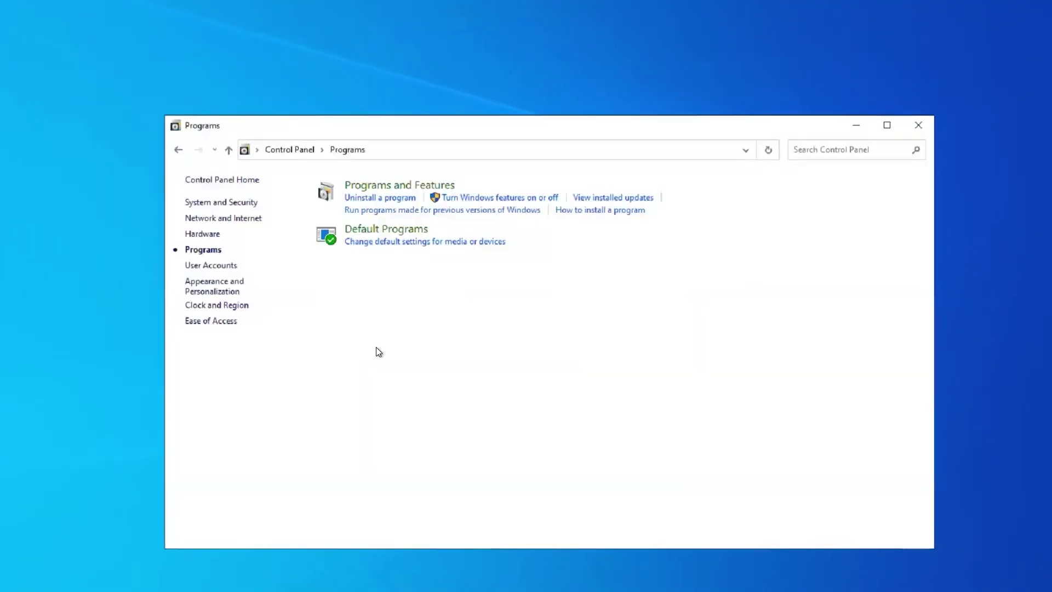
left_click(364, 187)
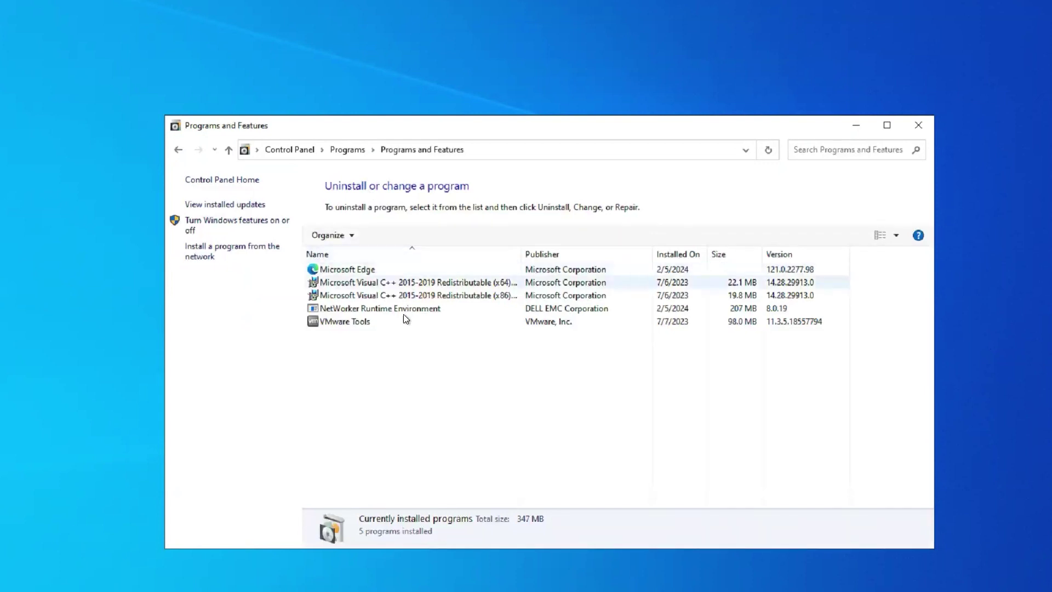
left_click(379, 311)
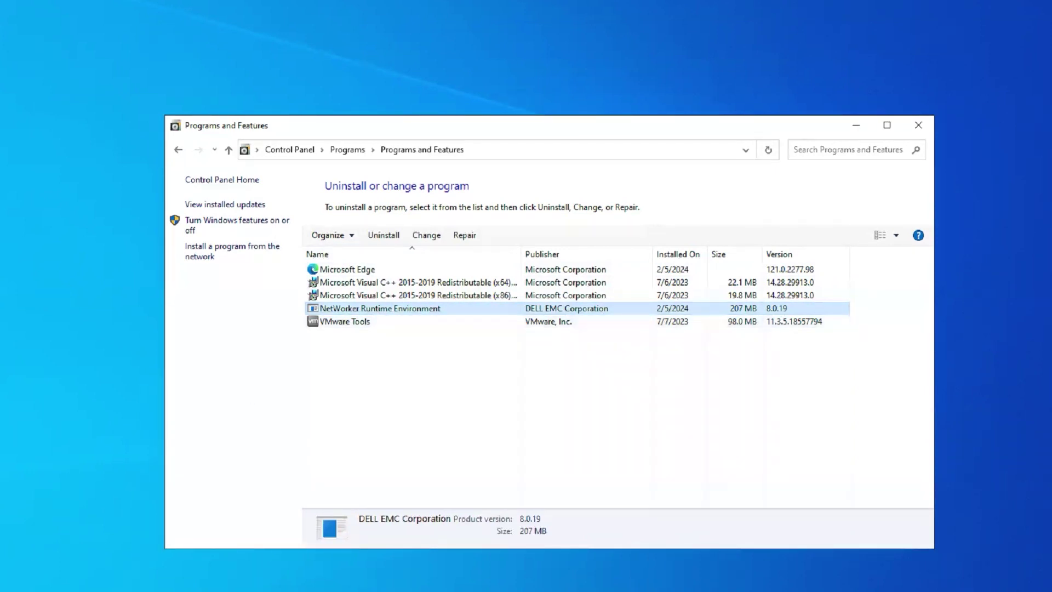
- Browse a new File Explorer window to C:\Program Files\NRE\java, showing jre1.8.0_391
key("super+e")
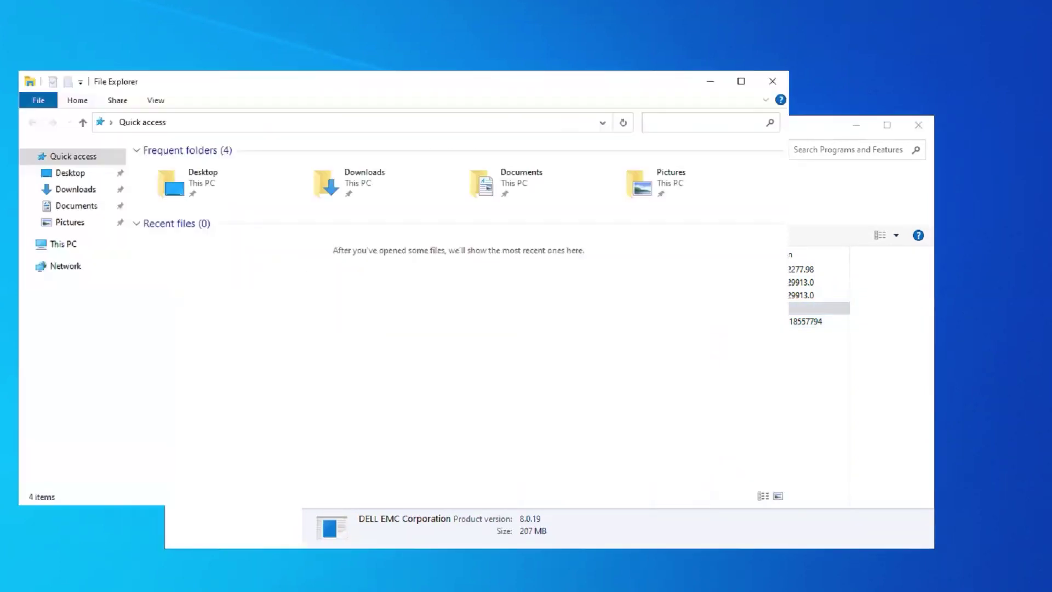
left_click(68, 246)
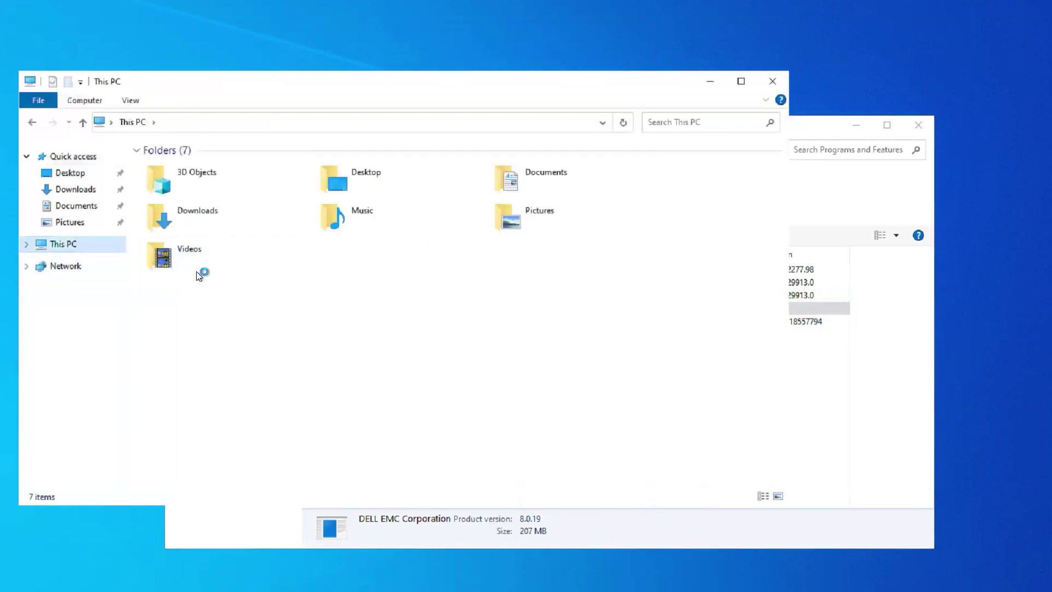
double_click(212, 306)
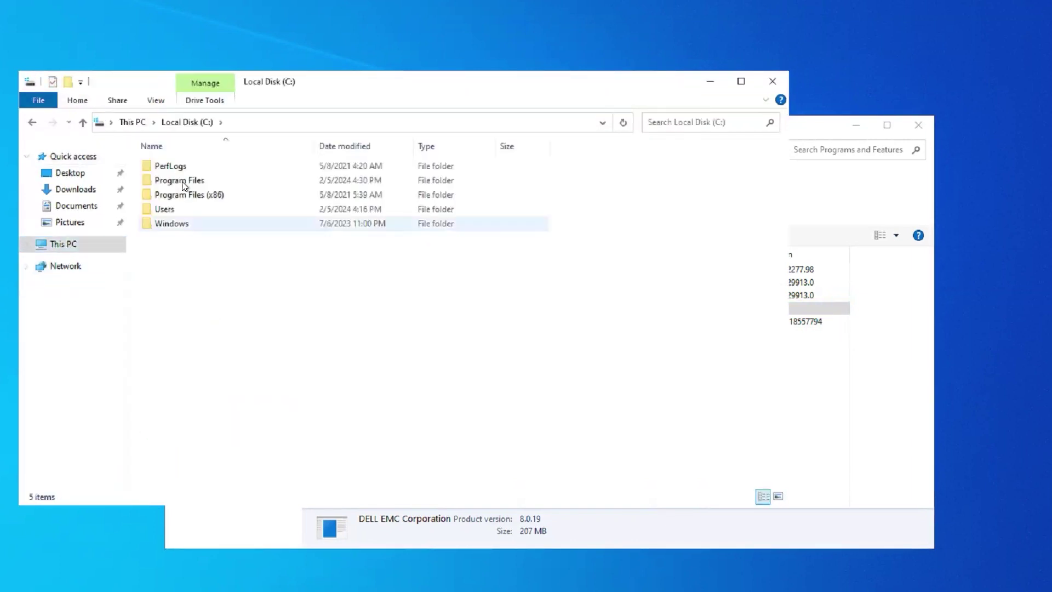
double_click(180, 178)
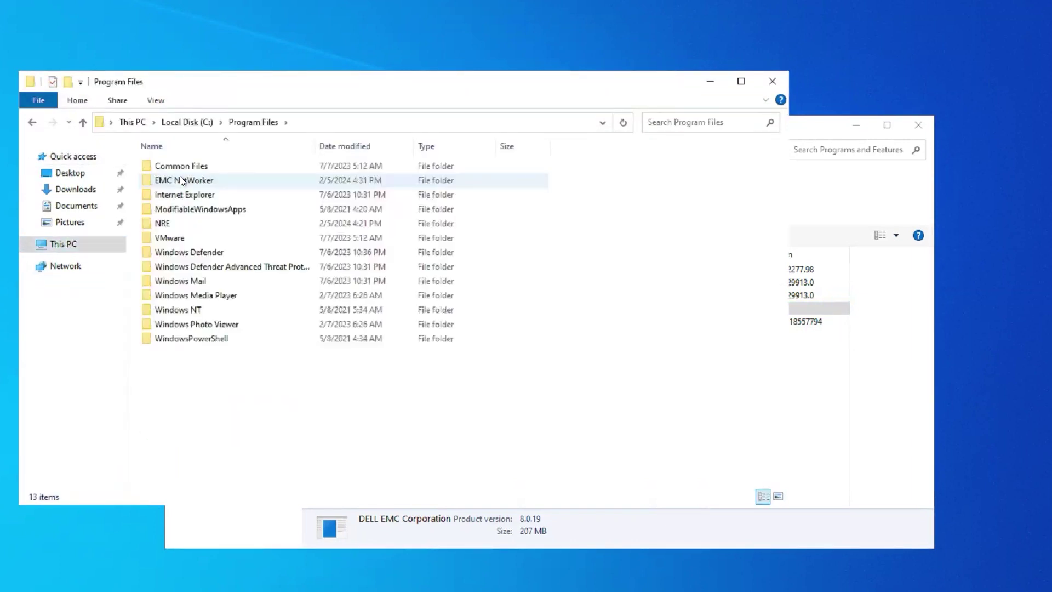
double_click(169, 223)
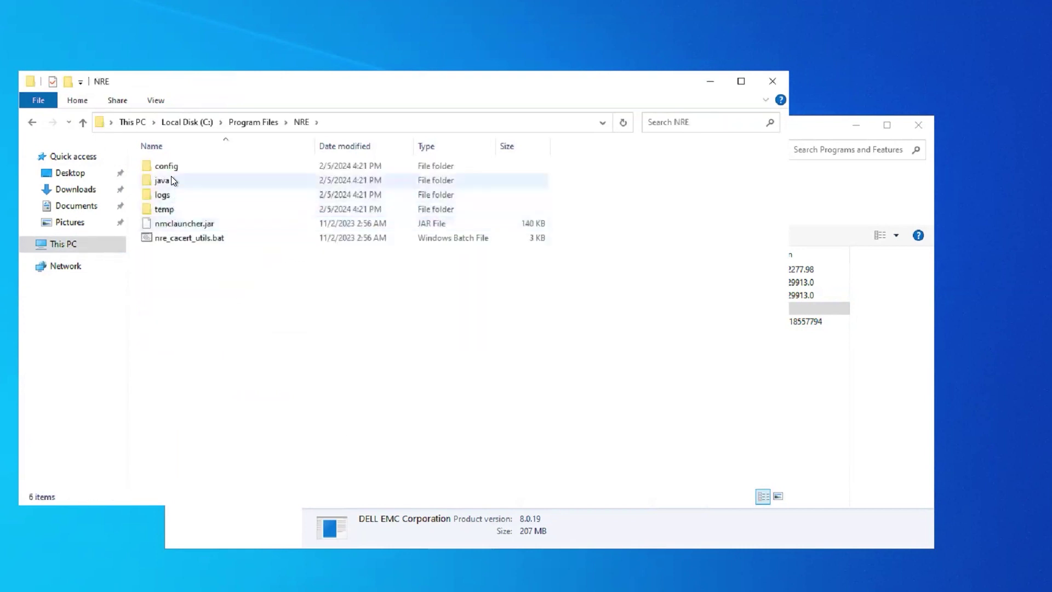
double_click(171, 180)
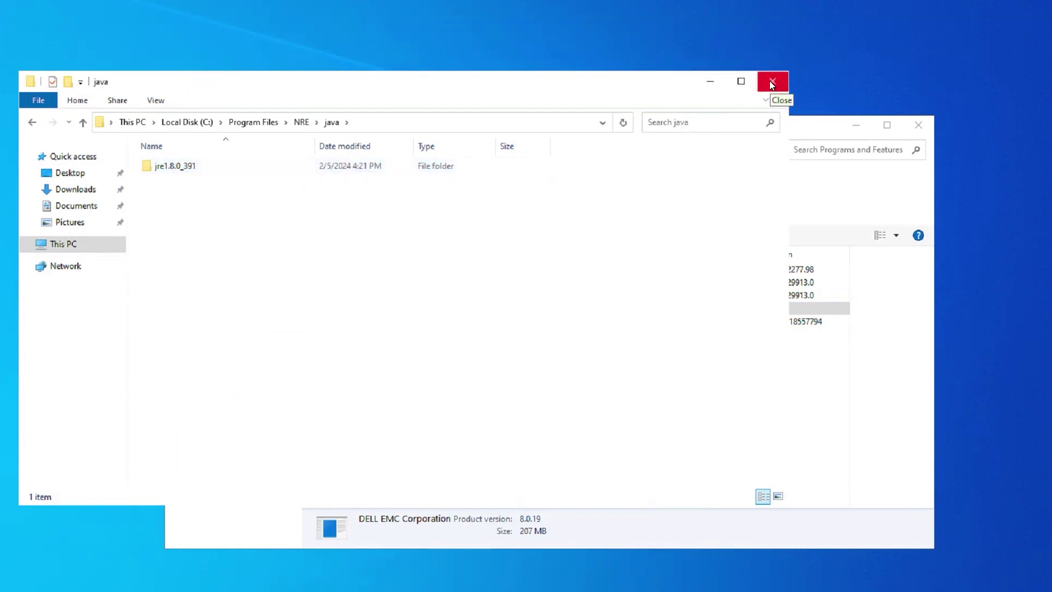
- Browse Downloads to nw19904_win_x64\win_x64\networkr, where NetWorker-19.9.0.4.exe is listed
left_click(75, 191)
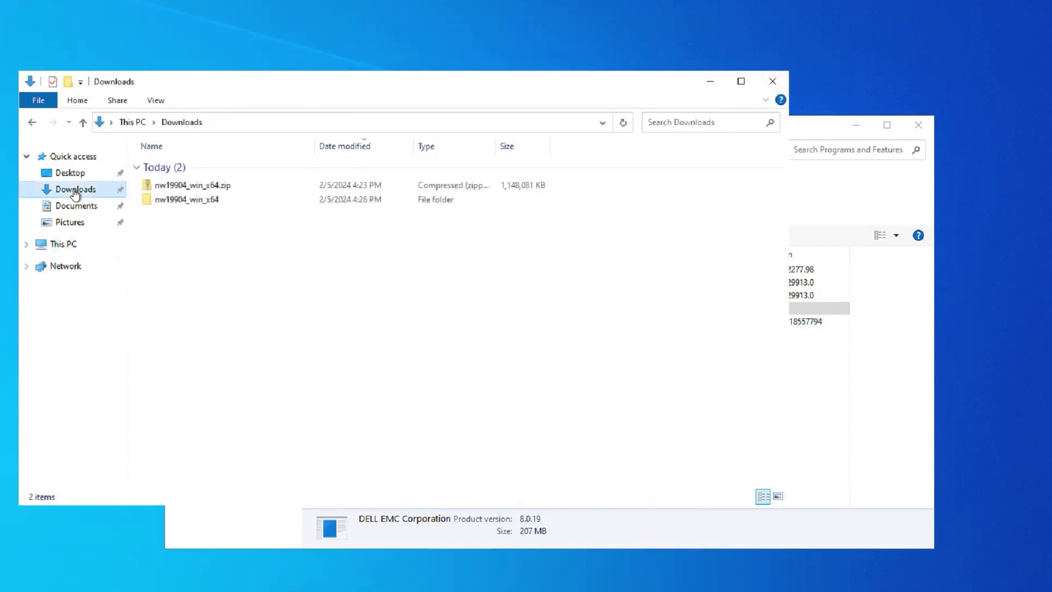
right_click(185, 186)
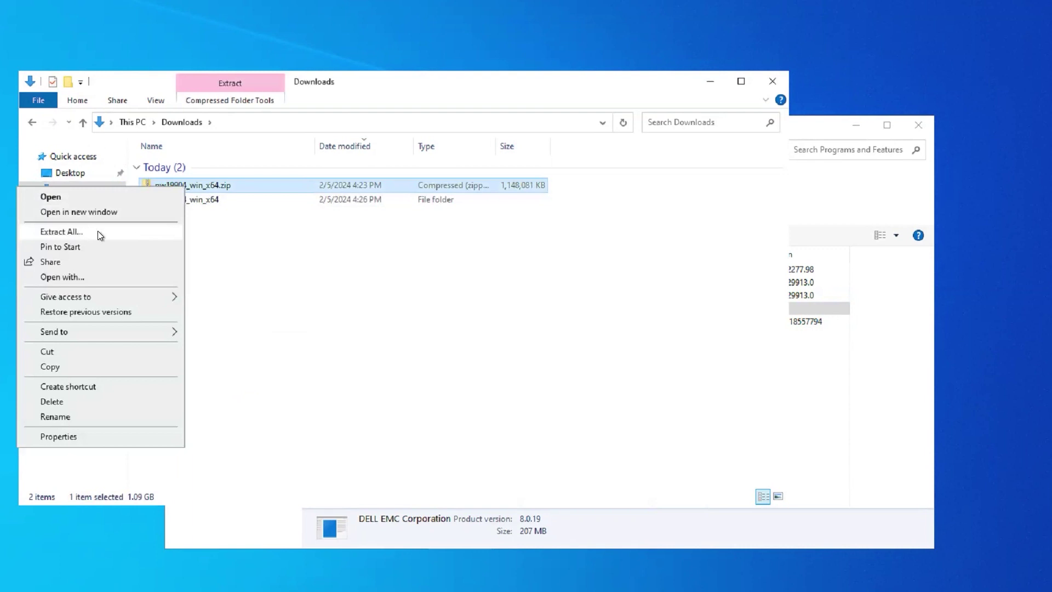
left_click(272, 232)
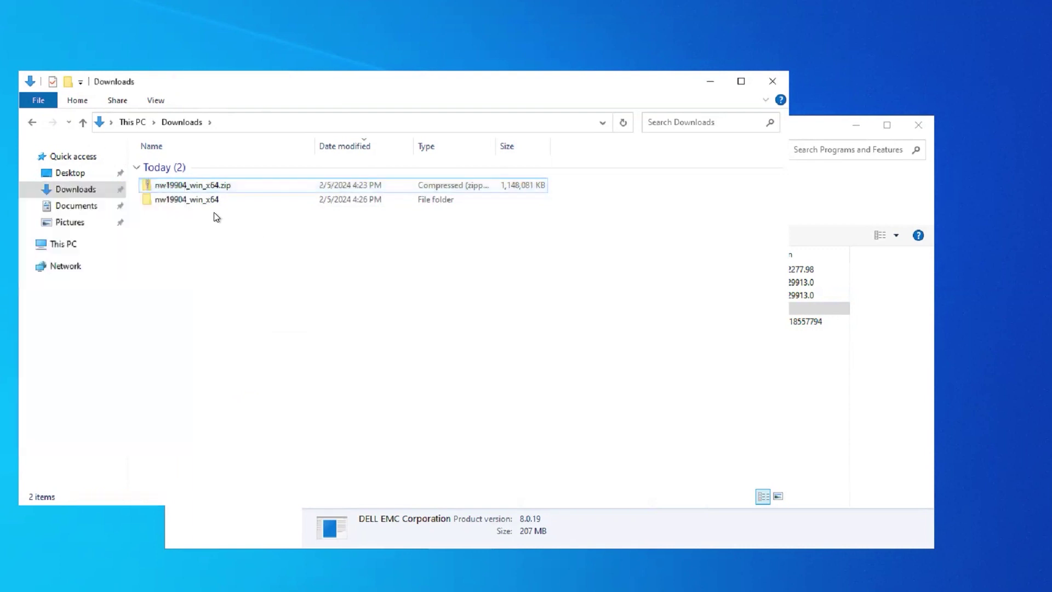
double_click(186, 199)
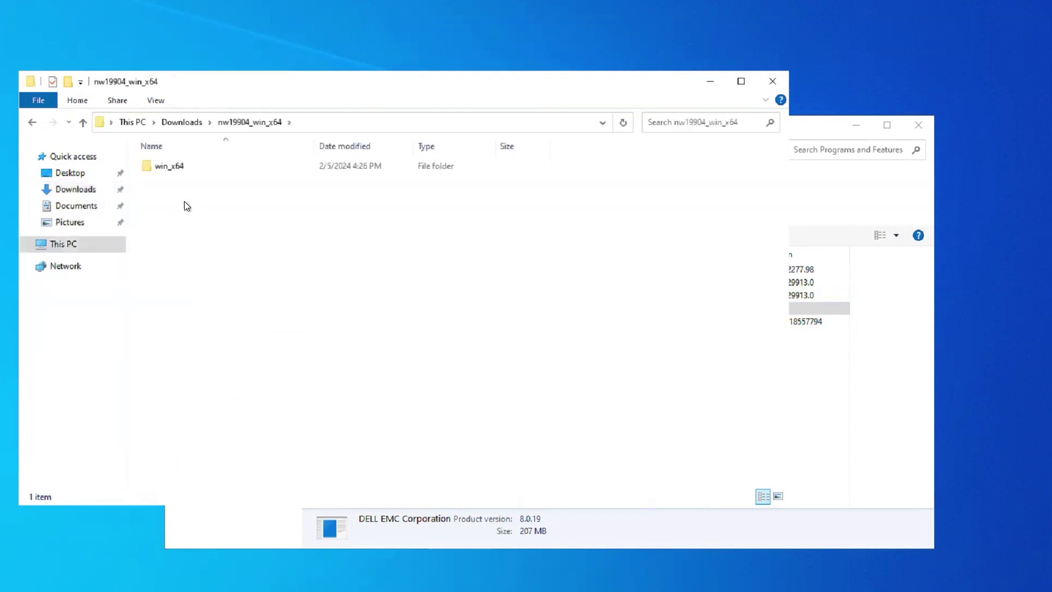
double_click(174, 170)
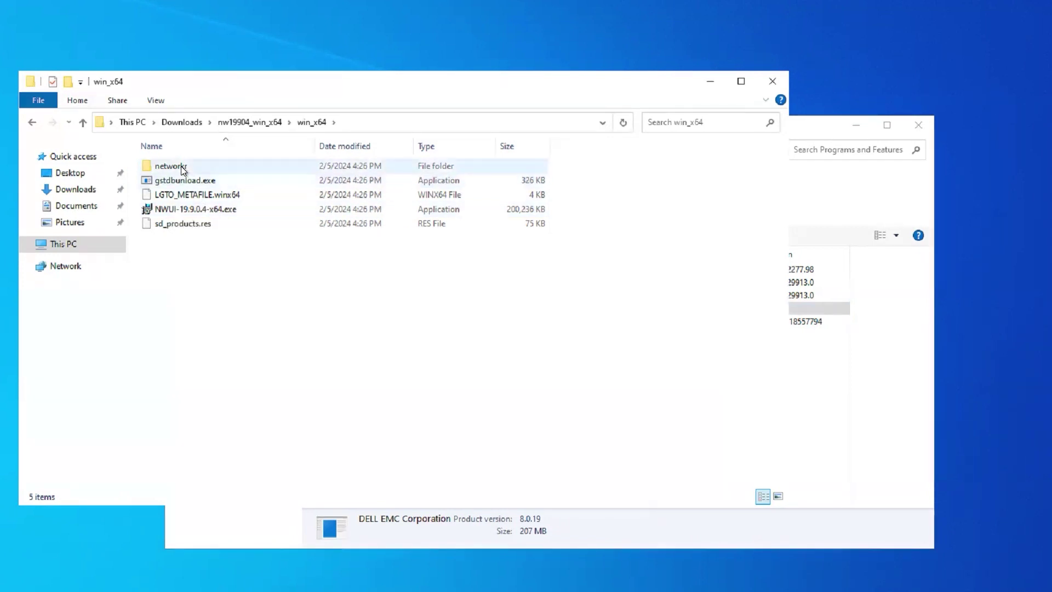
mouse_move(170, 166)
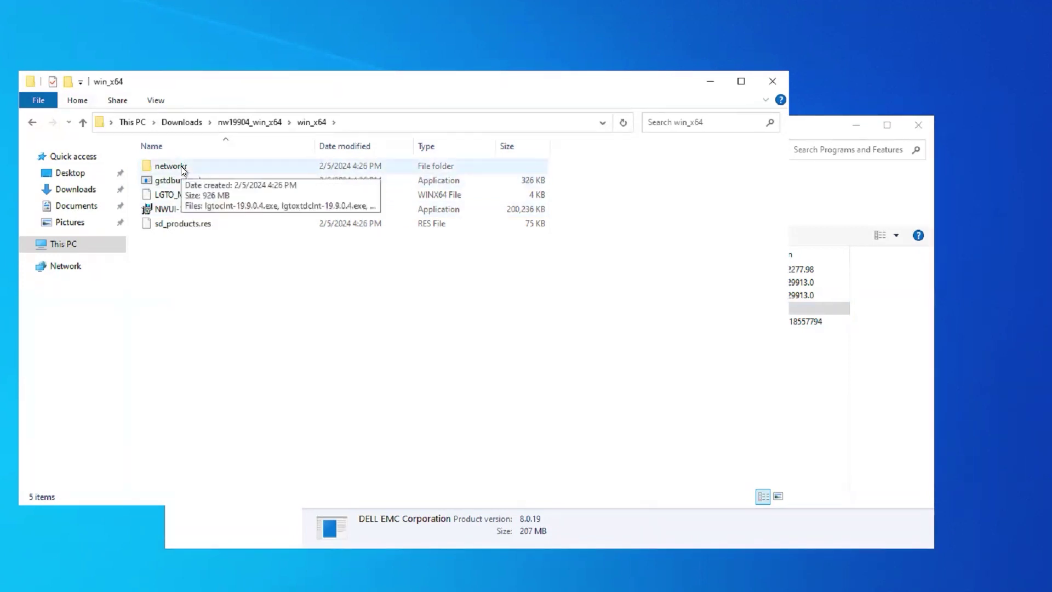
left_click(182, 170)
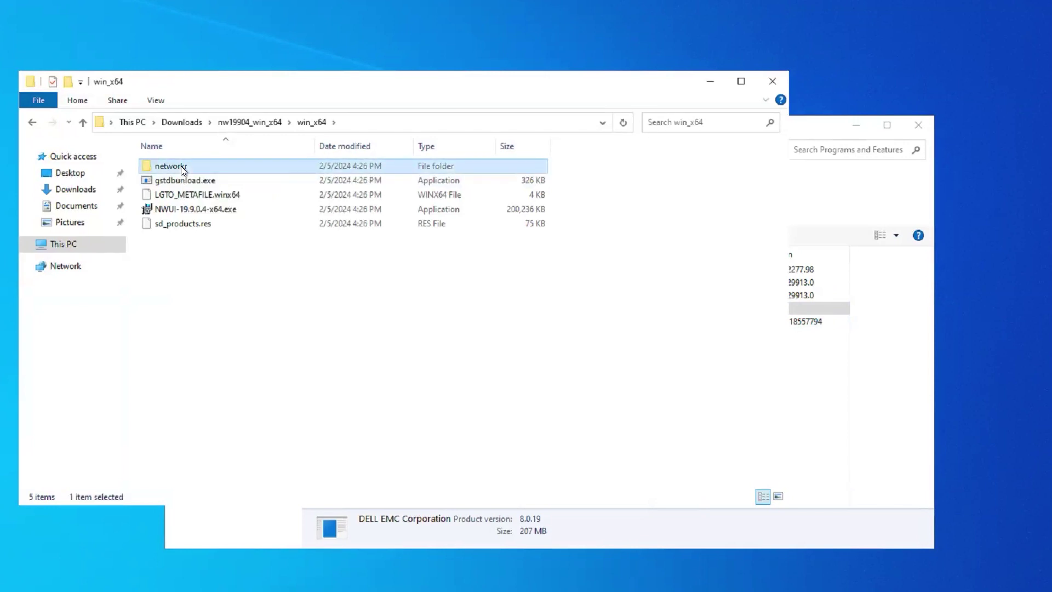
double_click(180, 166)
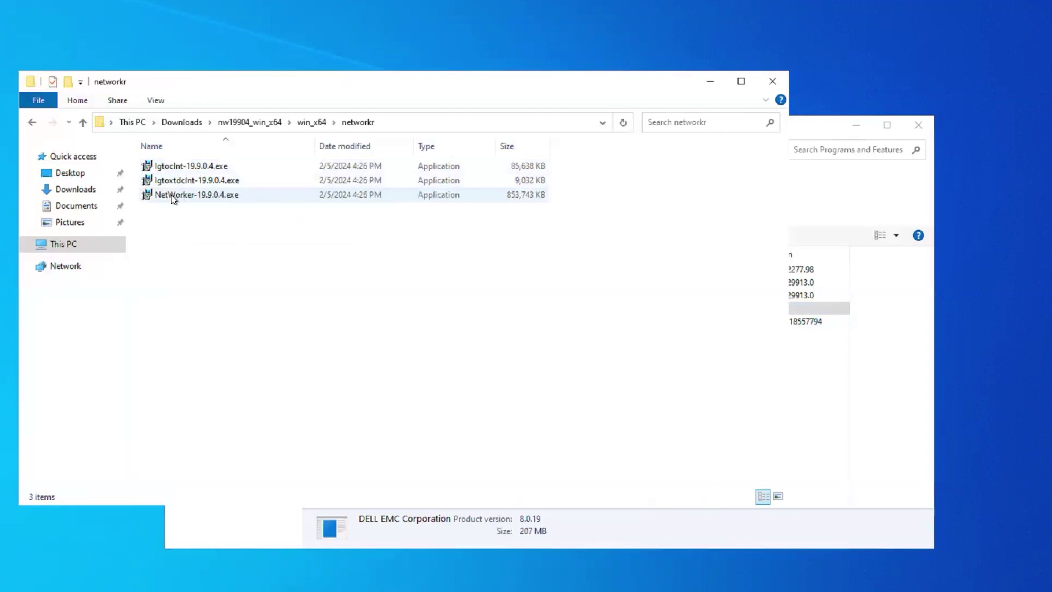
mouse_move(196, 195)
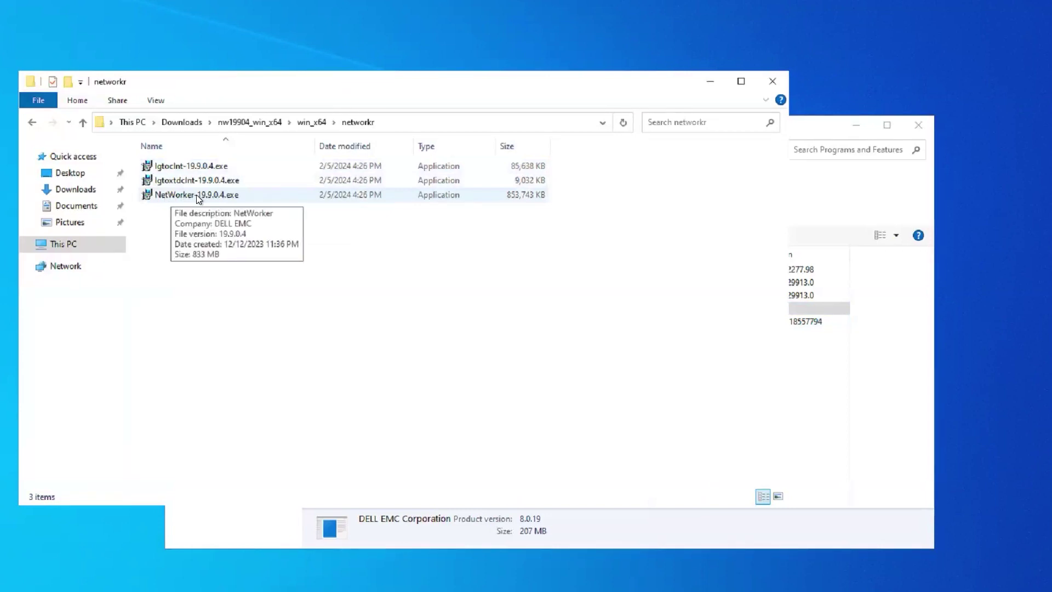
right_click(215, 195)
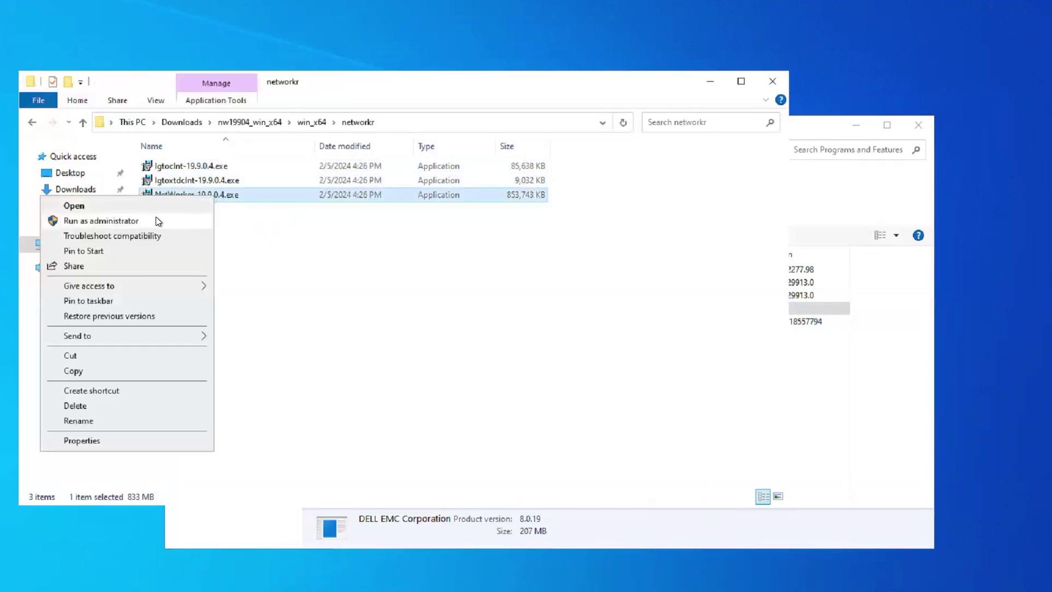
left_click(155, 217)
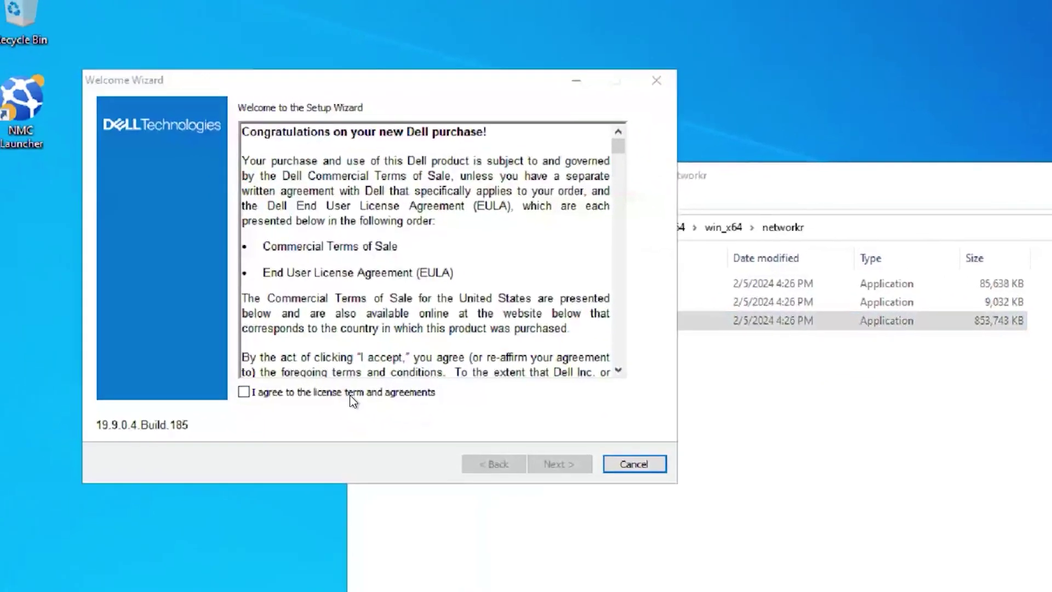
left_click(368, 402)
left_click(563, 474)
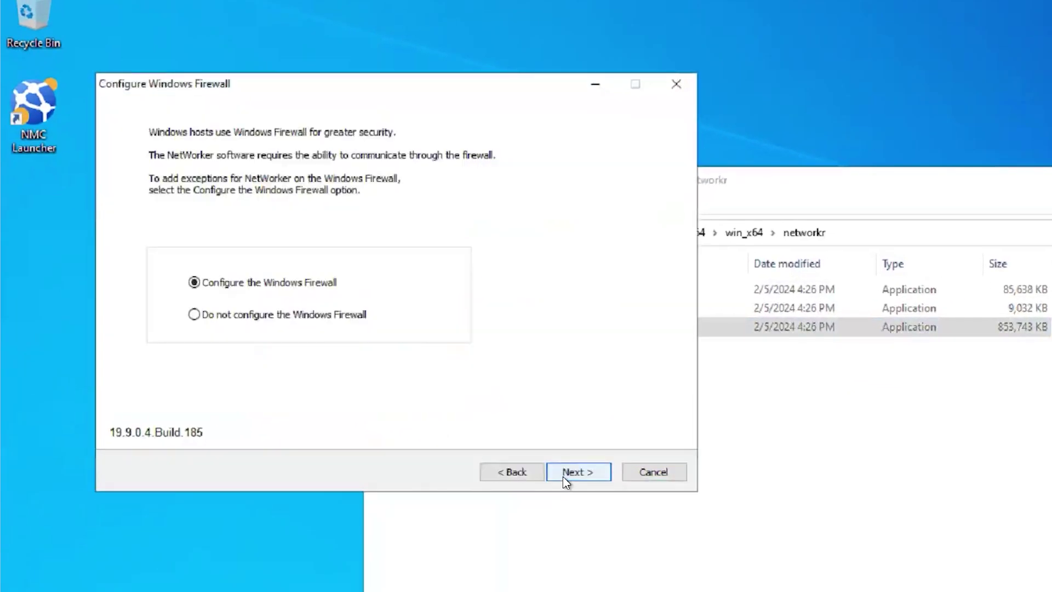
left_click(564, 474)
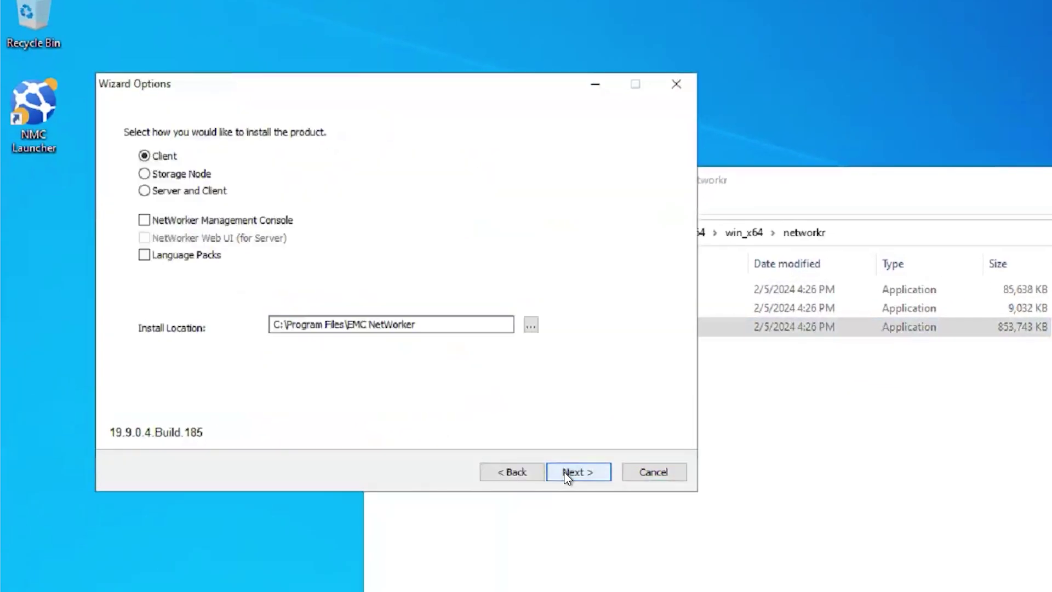
left_click(174, 195)
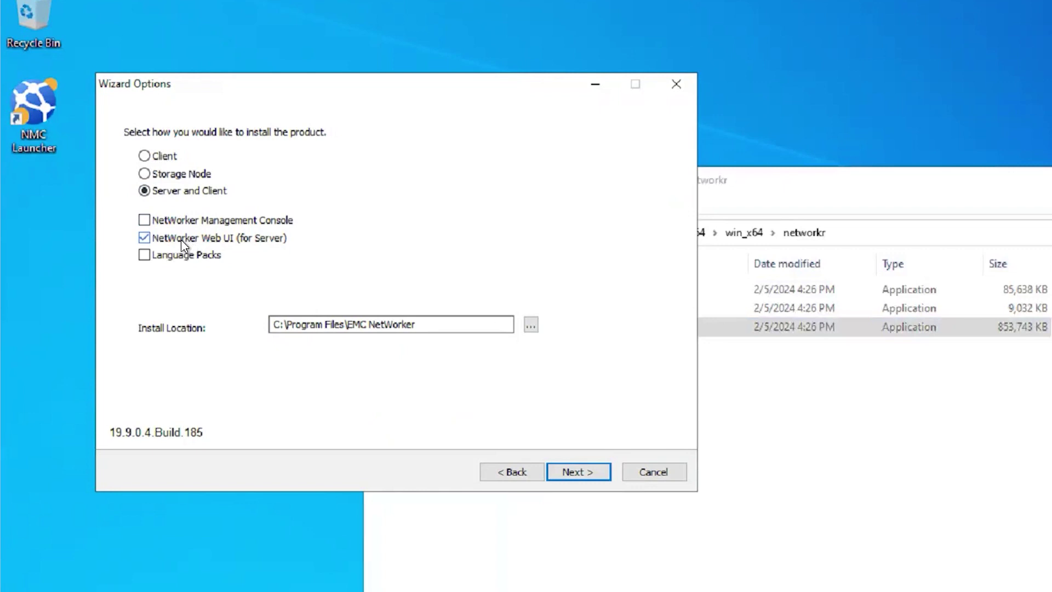
left_click(164, 160)
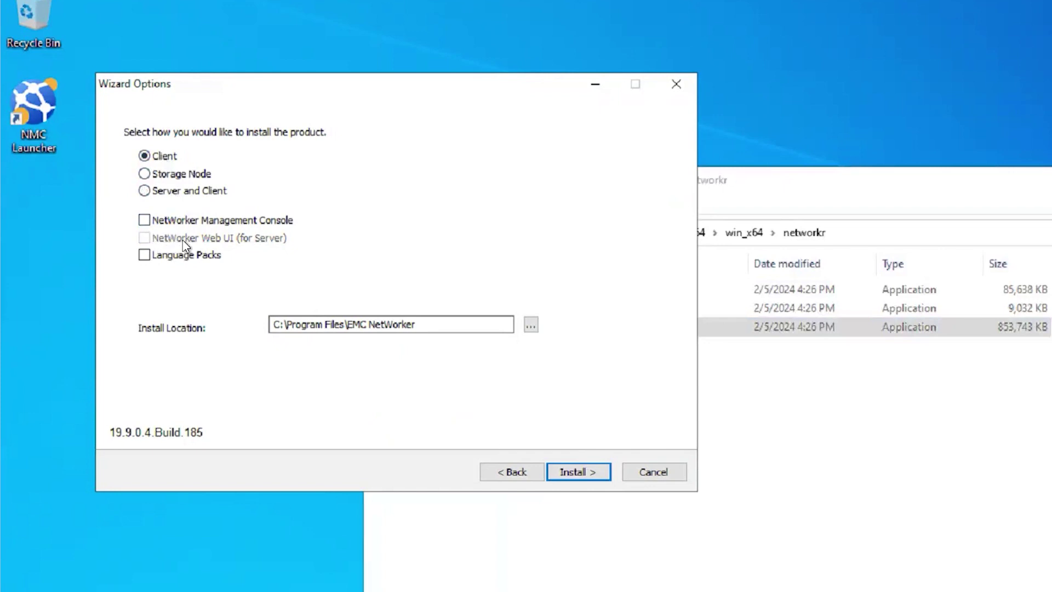
left_click(638, 474)
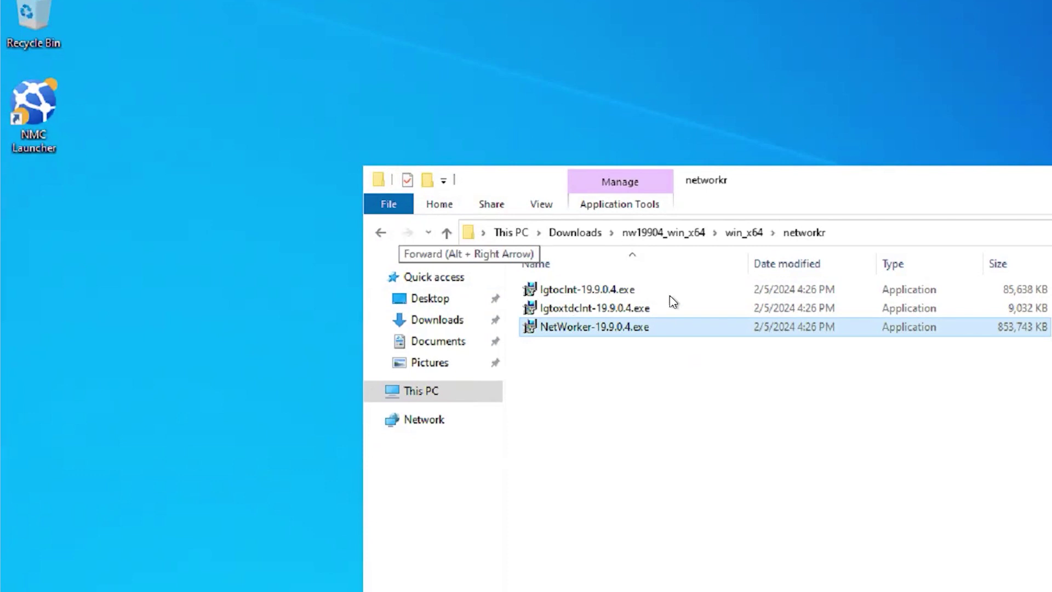
- Run the NWUI installer from win_x64 as administrator and accept the license agreement
left_click(737, 232)
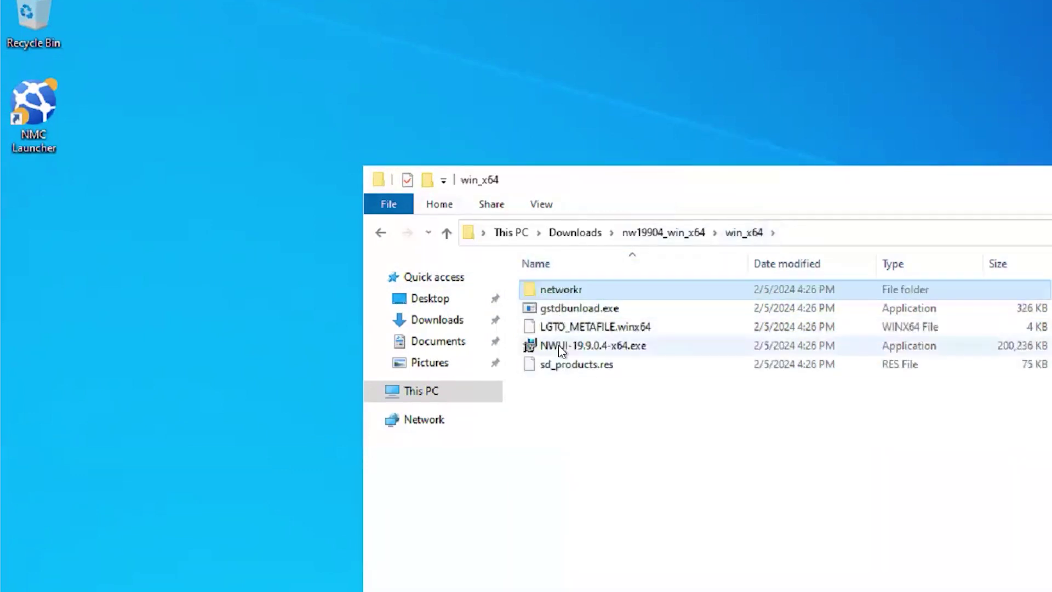
mouse_move(592, 345)
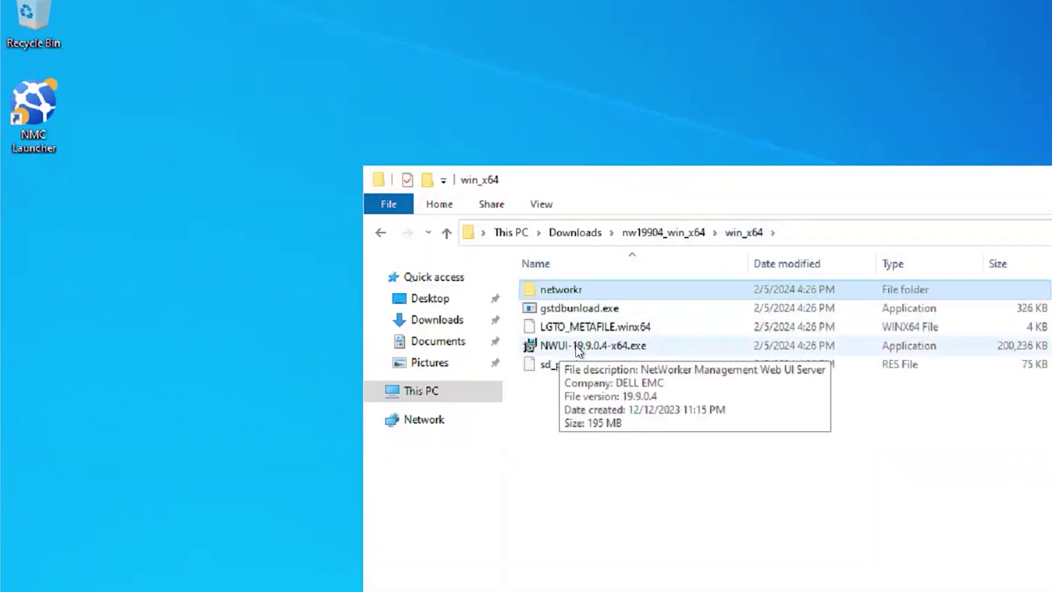
right_click(577, 351)
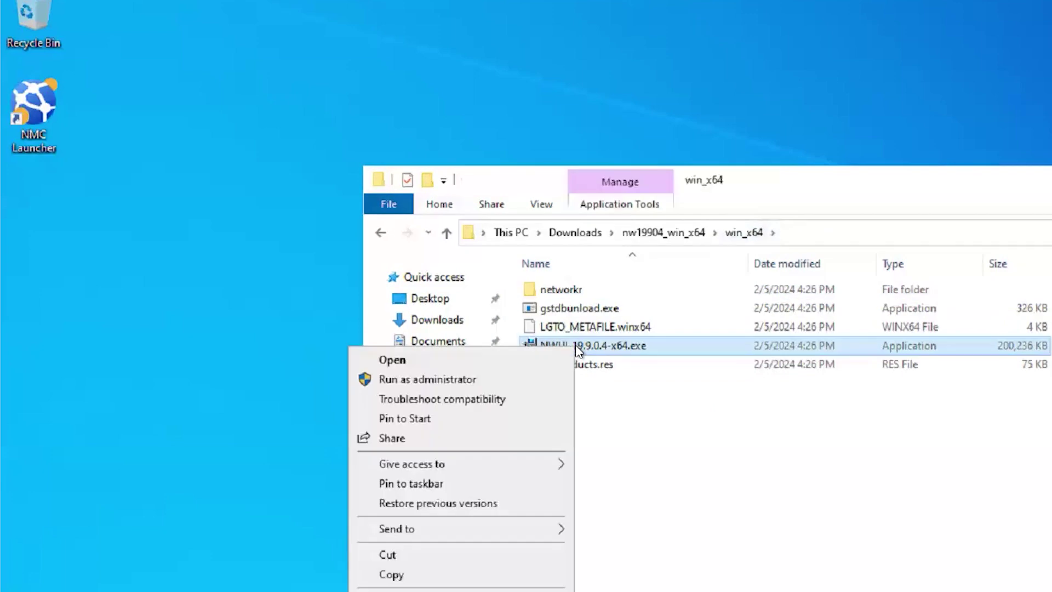
left_click(476, 380)
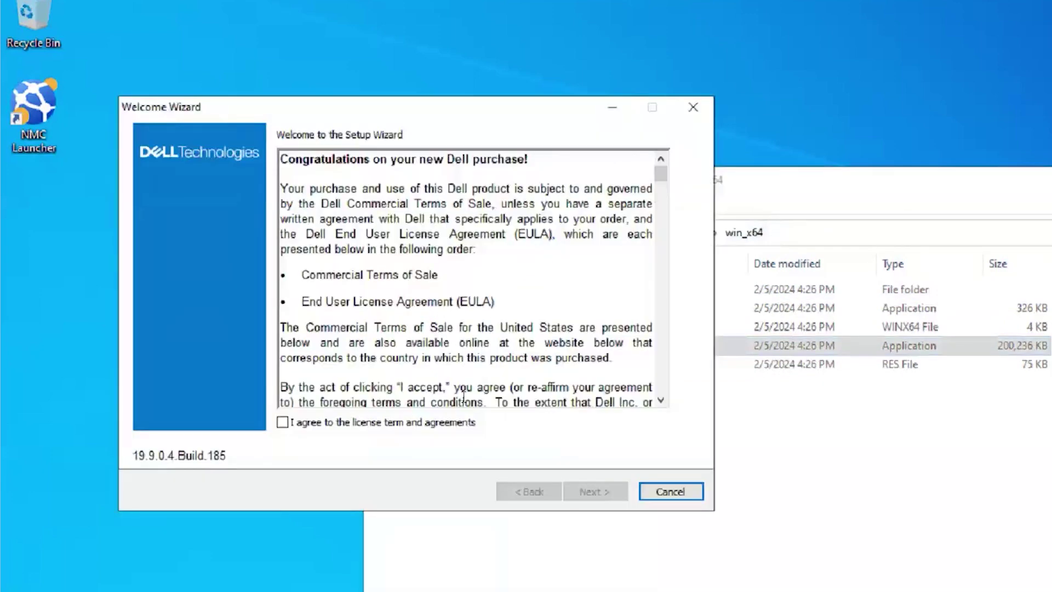
left_click(399, 426)
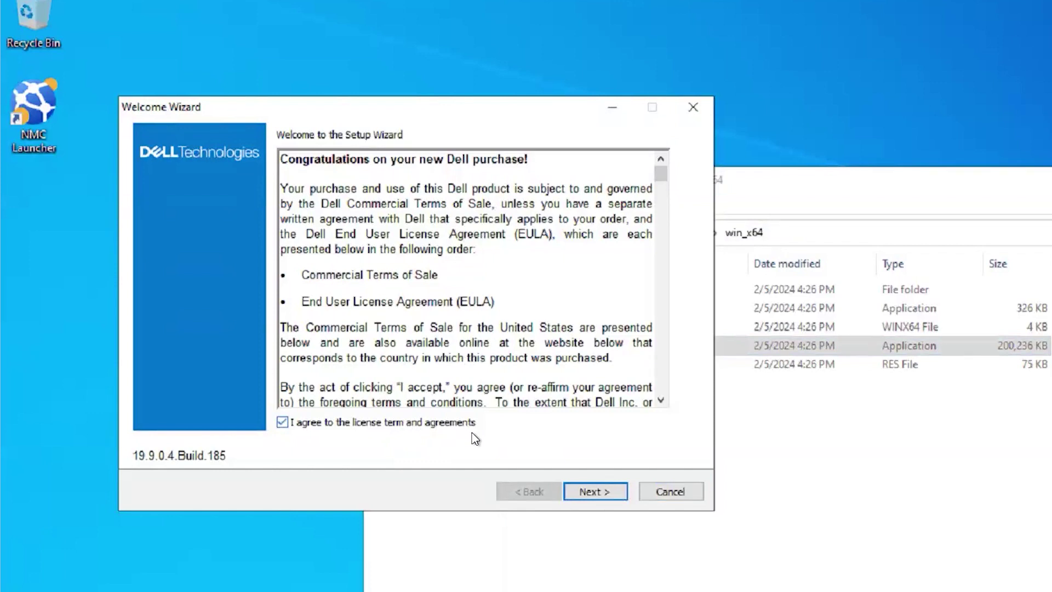
left_click(593, 492)
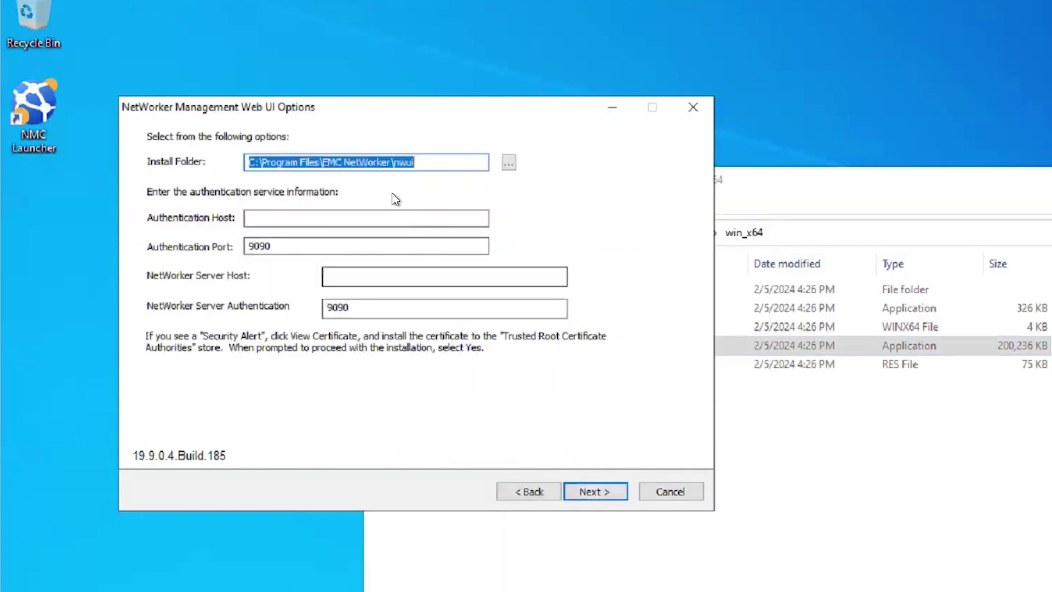
- Set the authentication host and NetWorker server host to lnx-nwserv.amer.lan
left_click(431, 161)
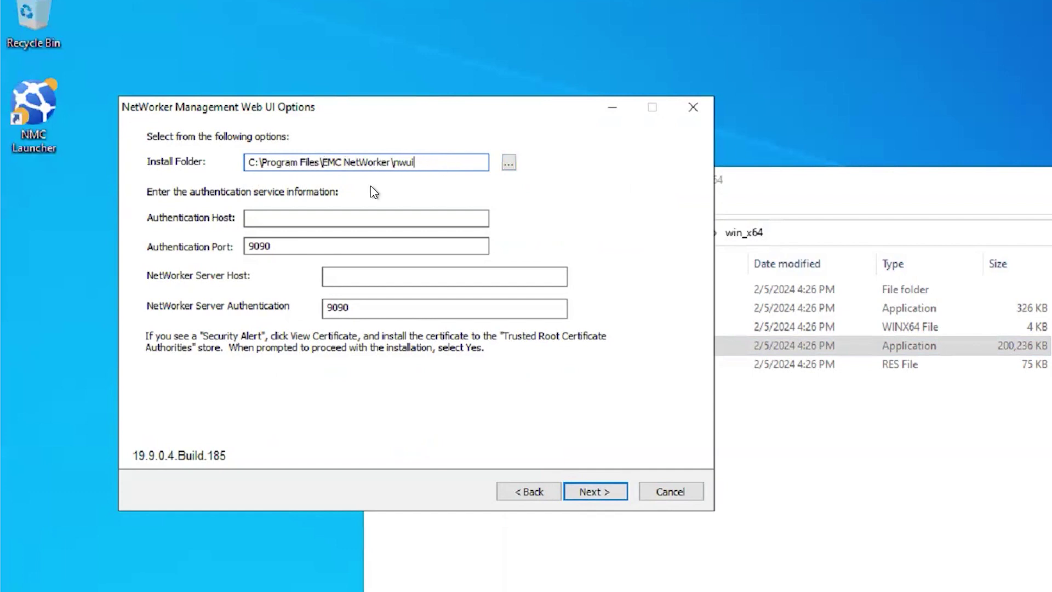
left_click(306, 222)
type("lnx-nw")
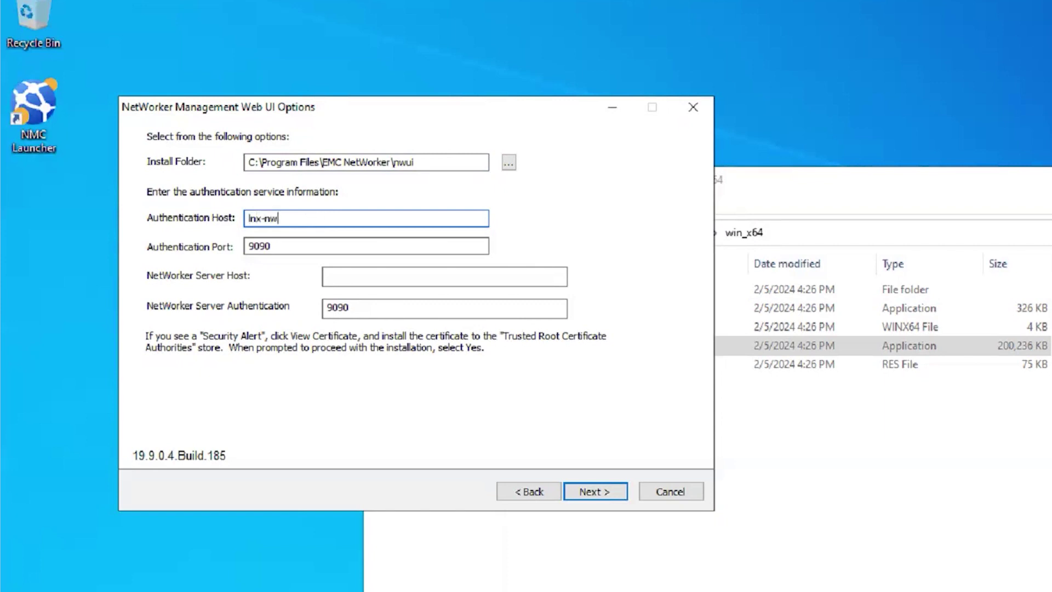
type("serv.ame")
type("r.lan")
left_click(302, 250)
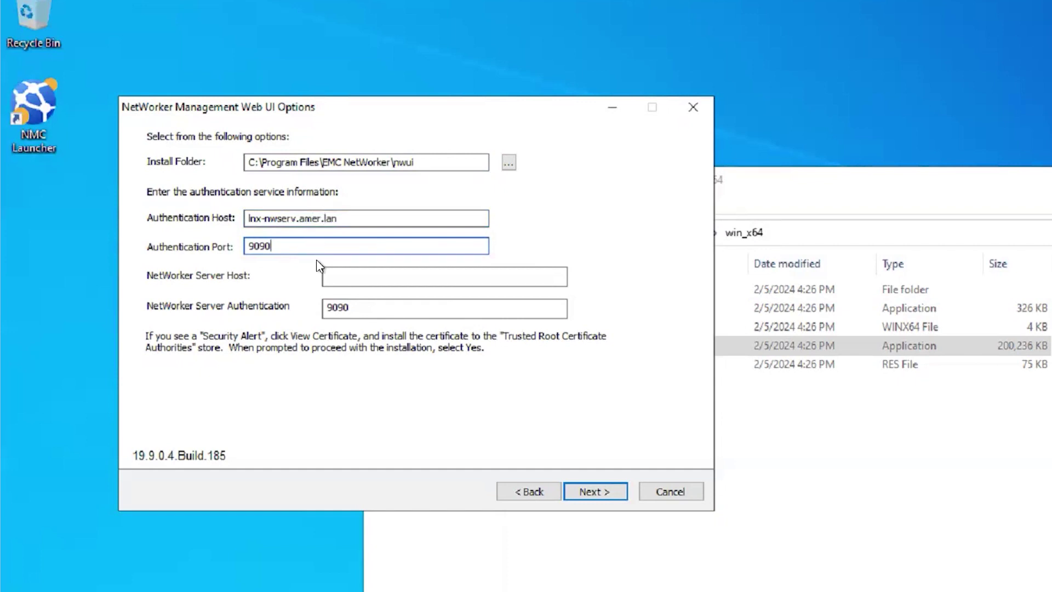
left_click(334, 276)
type("lnx")
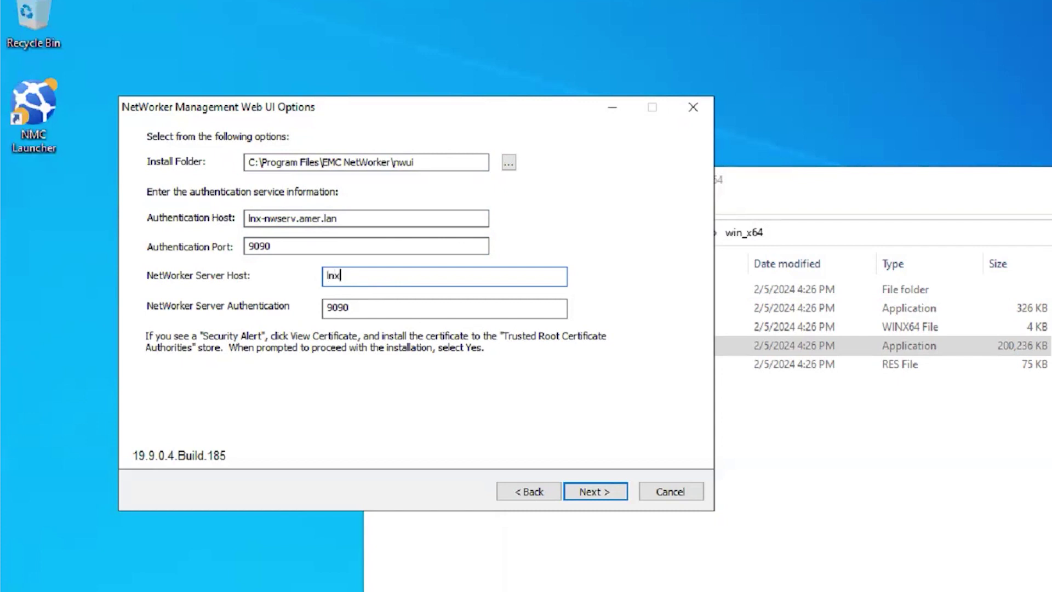
type("-nwserv.amer.lan")
left_click(593, 492)
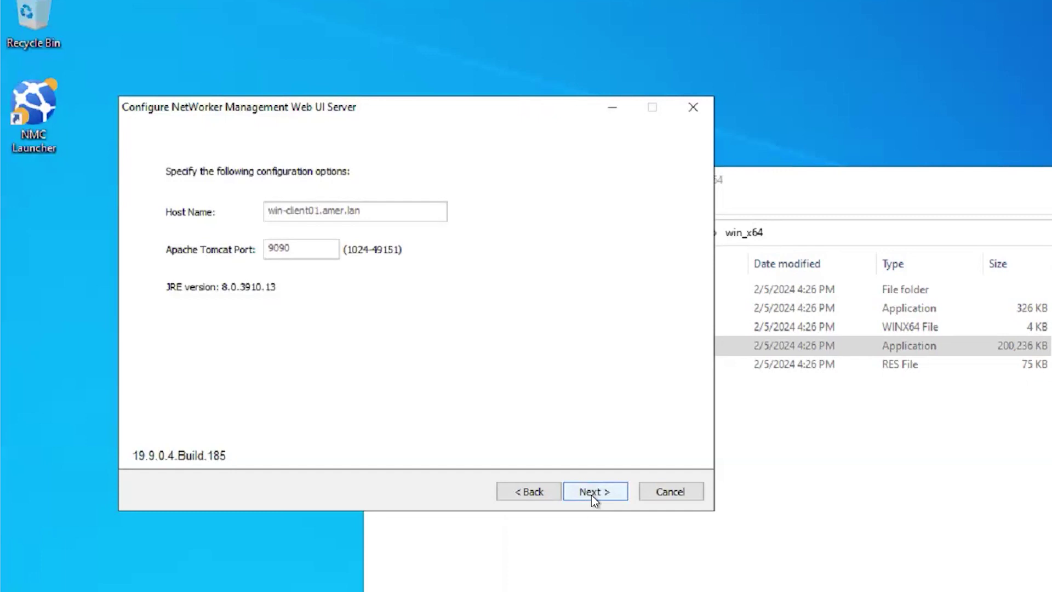
- Enter the keystore password in both fields and begin the Web UI server install
left_click(591, 493)
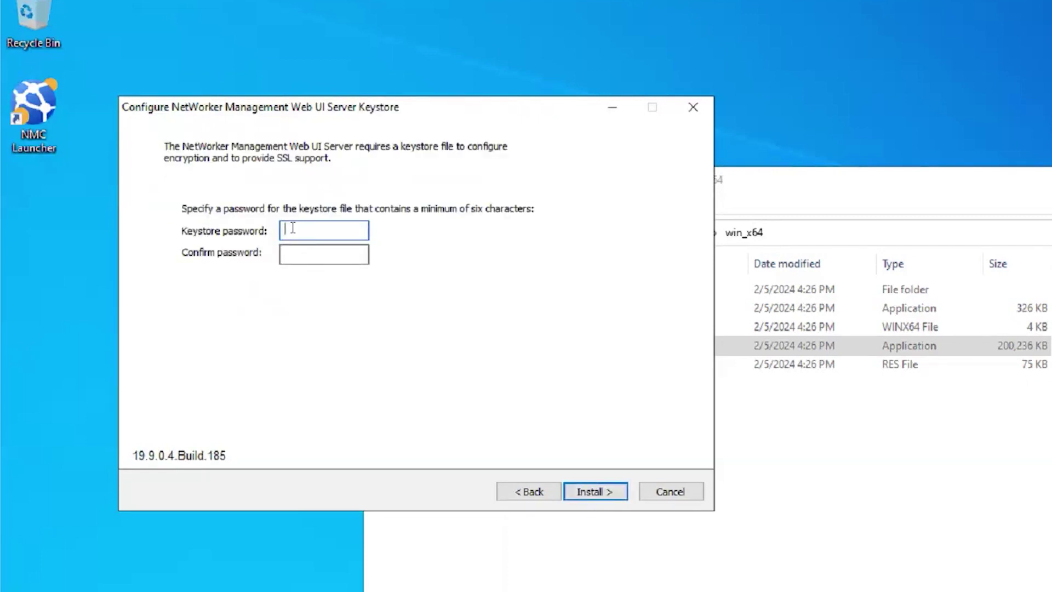
key("Tab")
key("shift+Tab")
key("Tab")
left_click(599, 492)
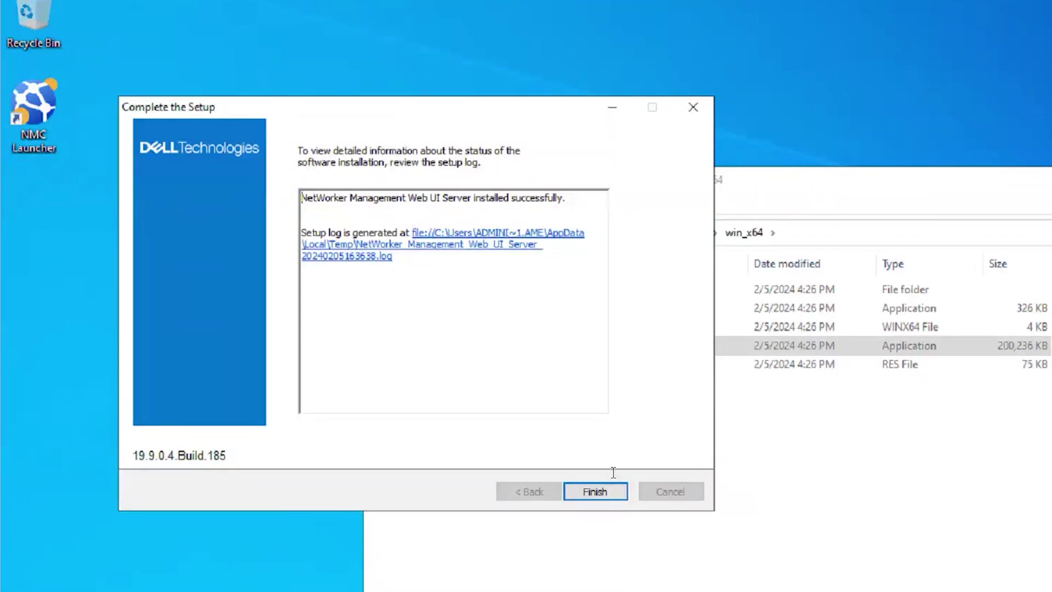
- Finish the wizard once the Web UI server reports a successful installation
left_click(607, 494)
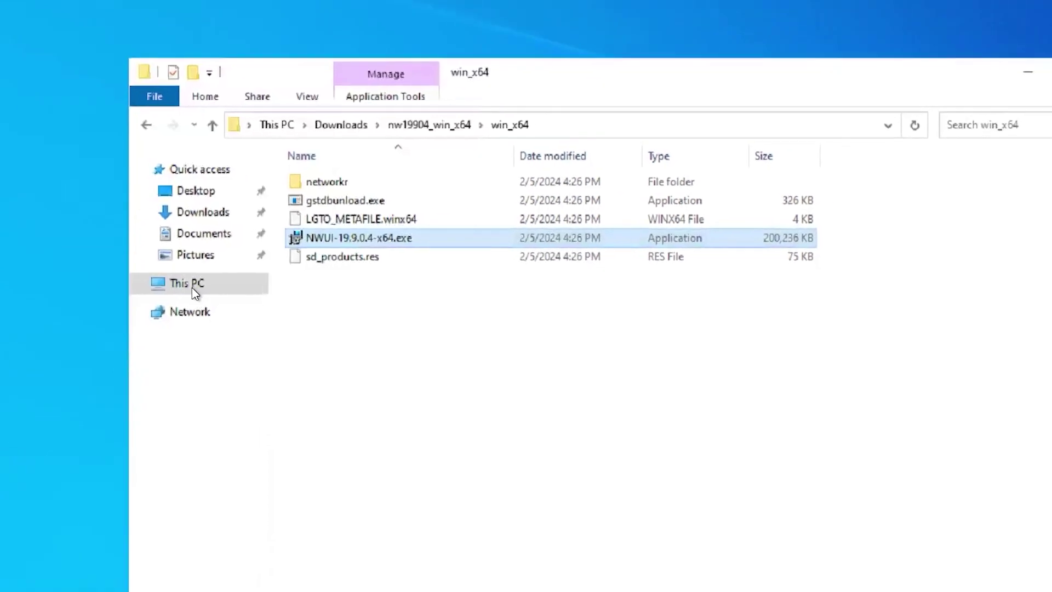
- Browse to C:\Program Files\EMC NetWorker\nwui\logs to confirm NWUI is installed
left_click(104, 244)
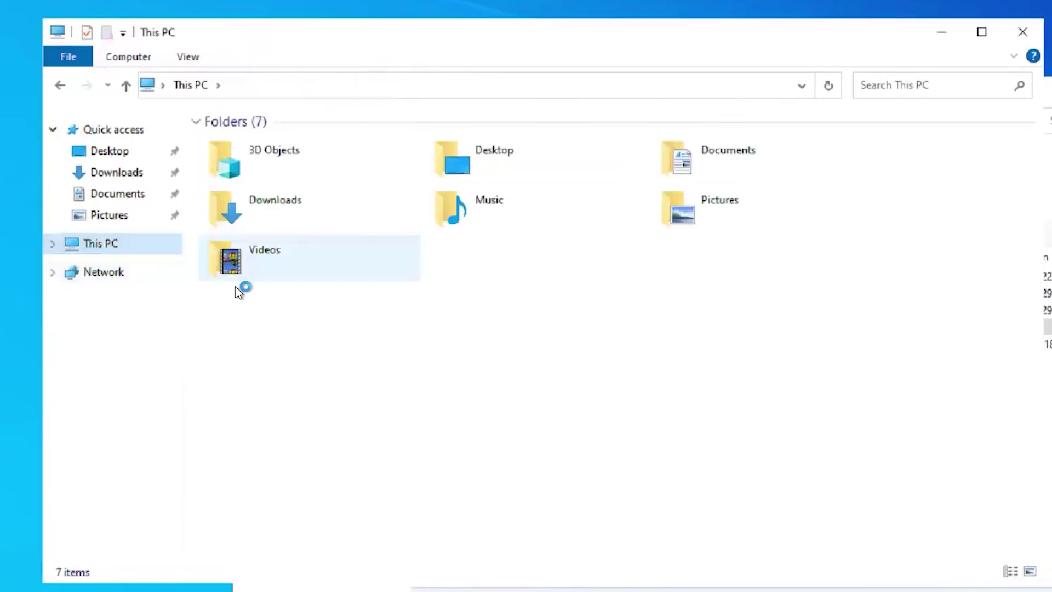
double_click(274, 338)
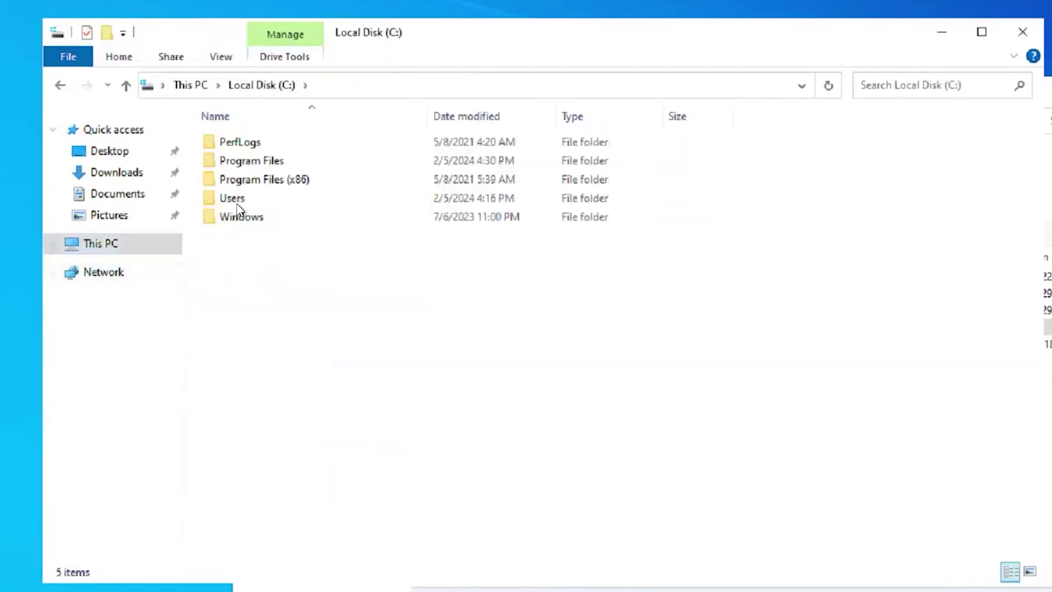
double_click(247, 161)
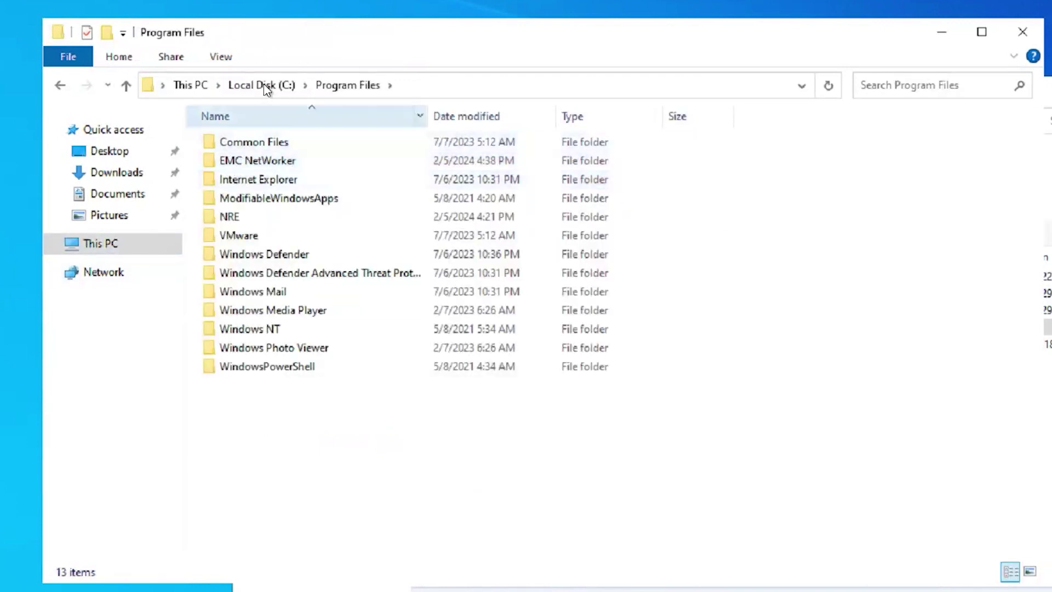
double_click(253, 161)
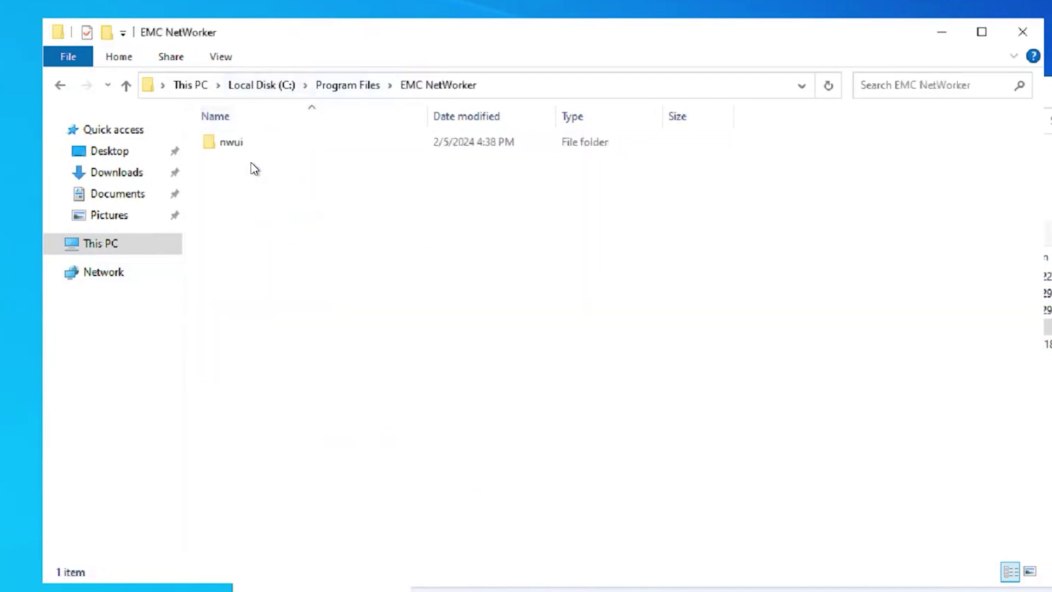
double_click(231, 148)
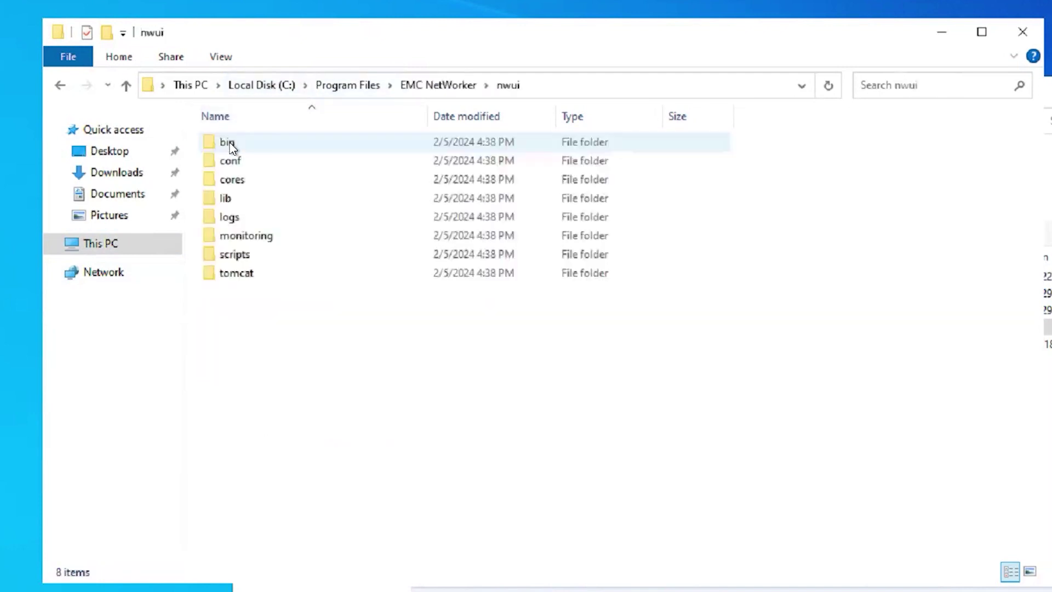
double_click(233, 219)
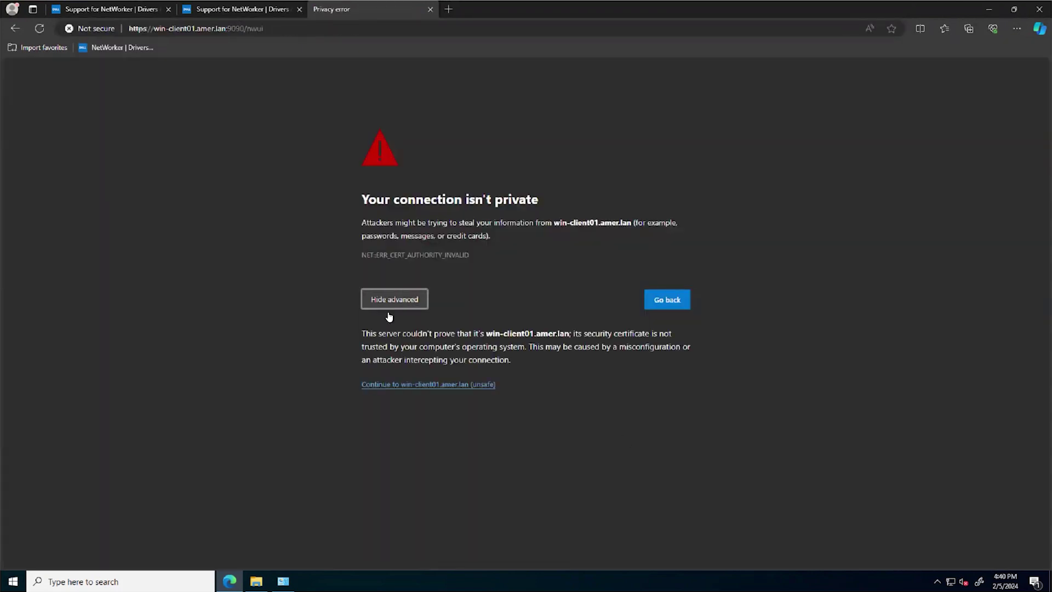
- Bypass the win-client01 certificate warning and log in with the administrator credentials
left_click(407, 386)
left_click(469, 437)
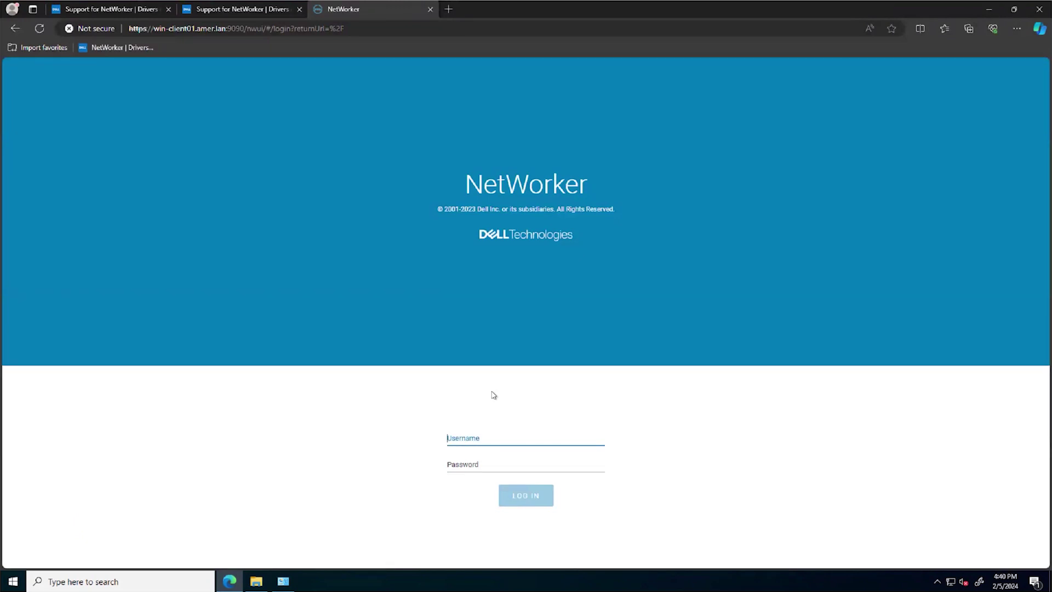
type("Ad")
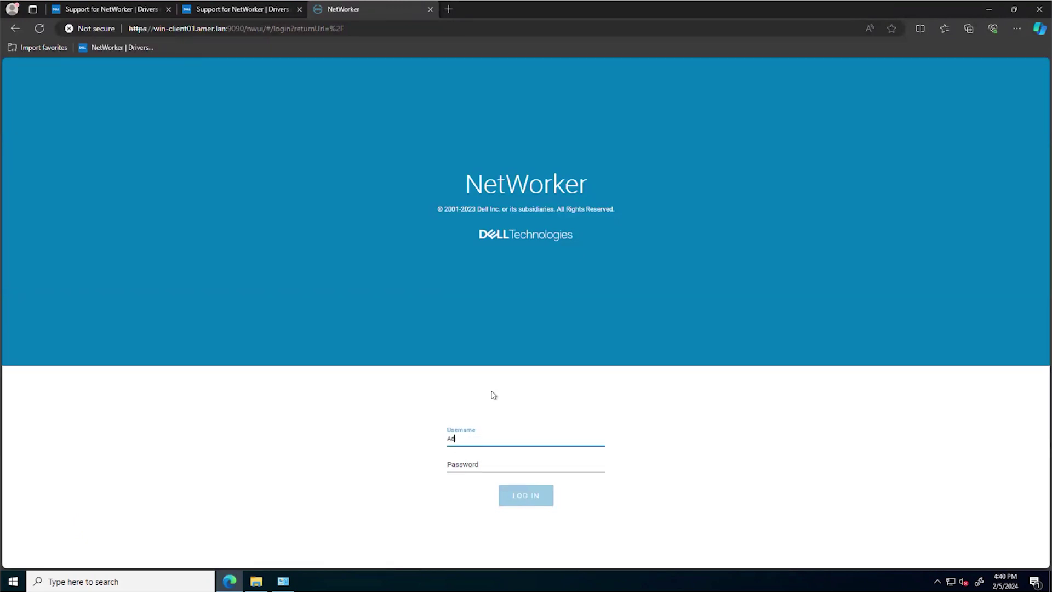
type("ministr")
type("at")
type("or")
key("Tab")
key("Return")
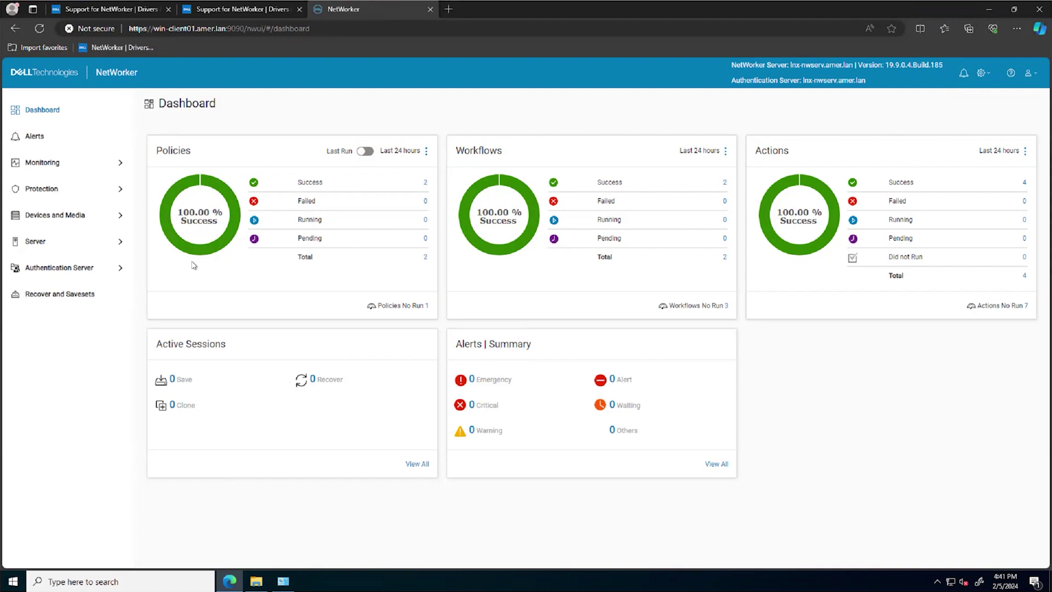
- Expand the Monitoring, Protection, Devices and Media, Server and Authentication Server sidebar sections, then select Recover and Savesets
left_click(38, 161)
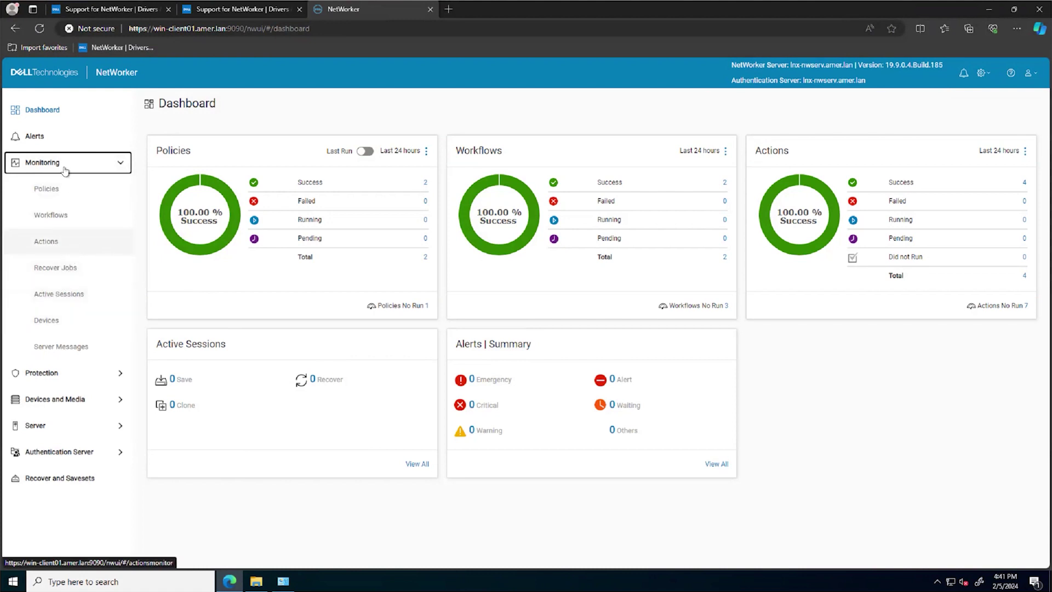
left_click(66, 377)
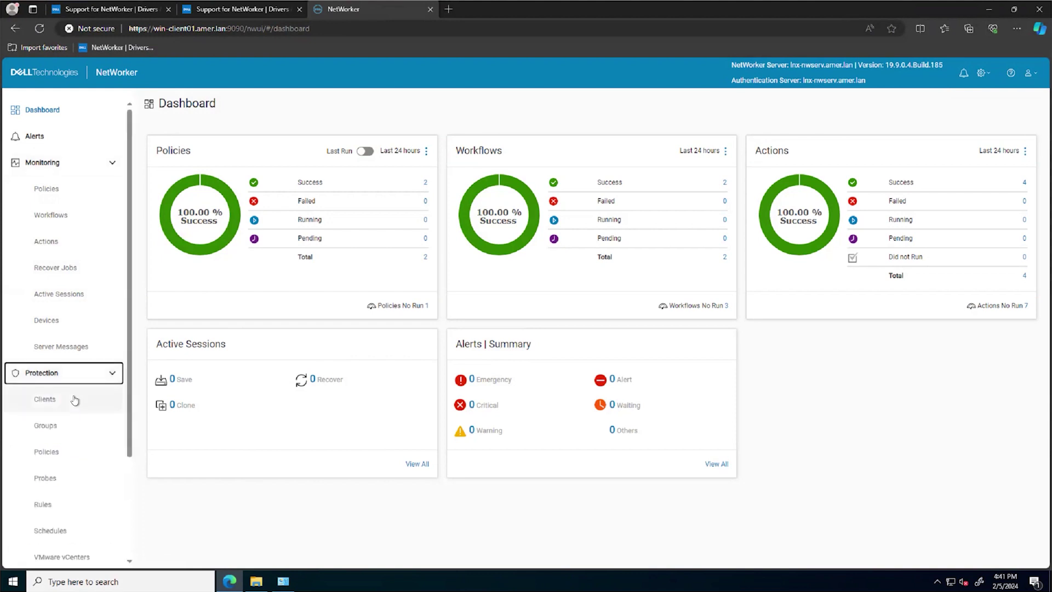
scroll(73, 399, "down", 2)
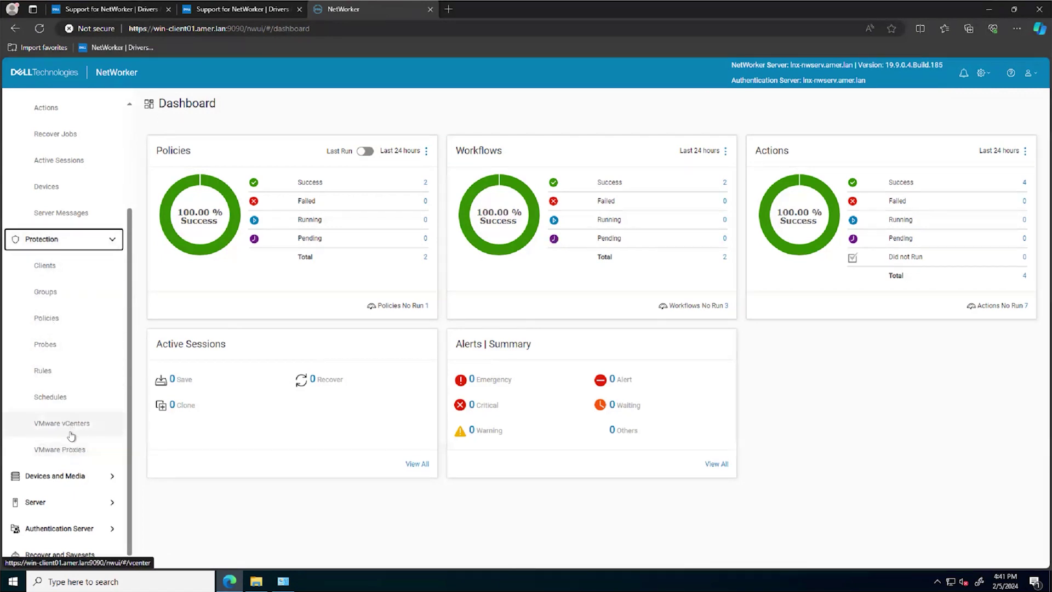
left_click(72, 477)
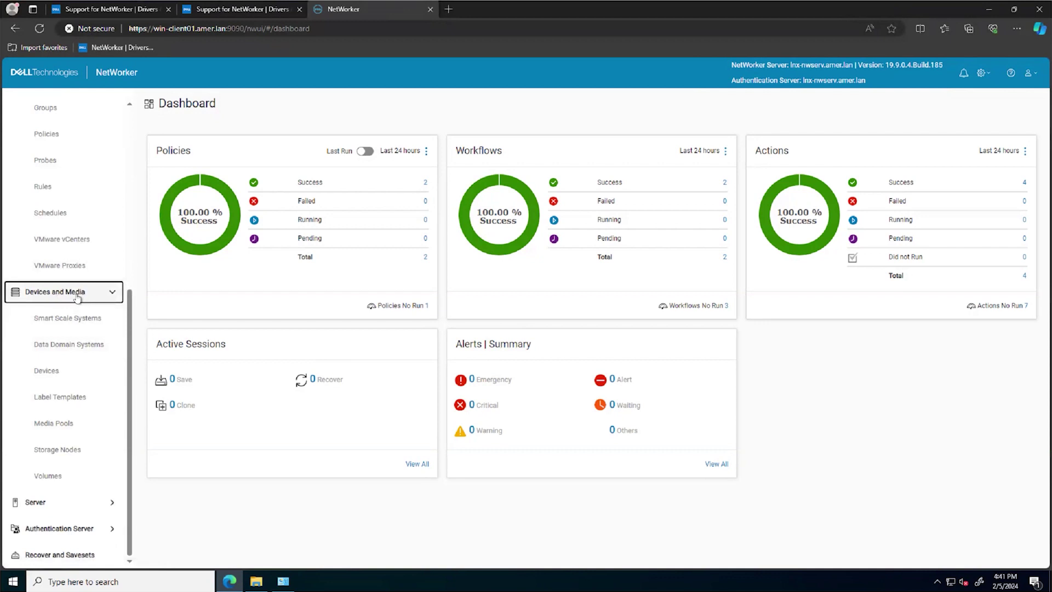
left_click(69, 510)
scroll(92, 490, "down", 1)
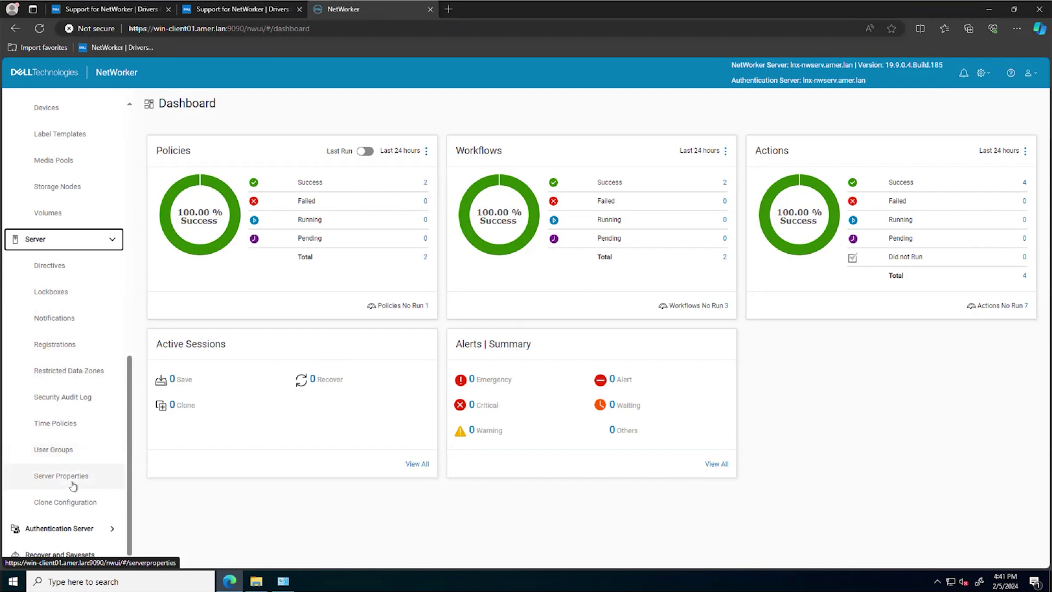
left_click(66, 527)
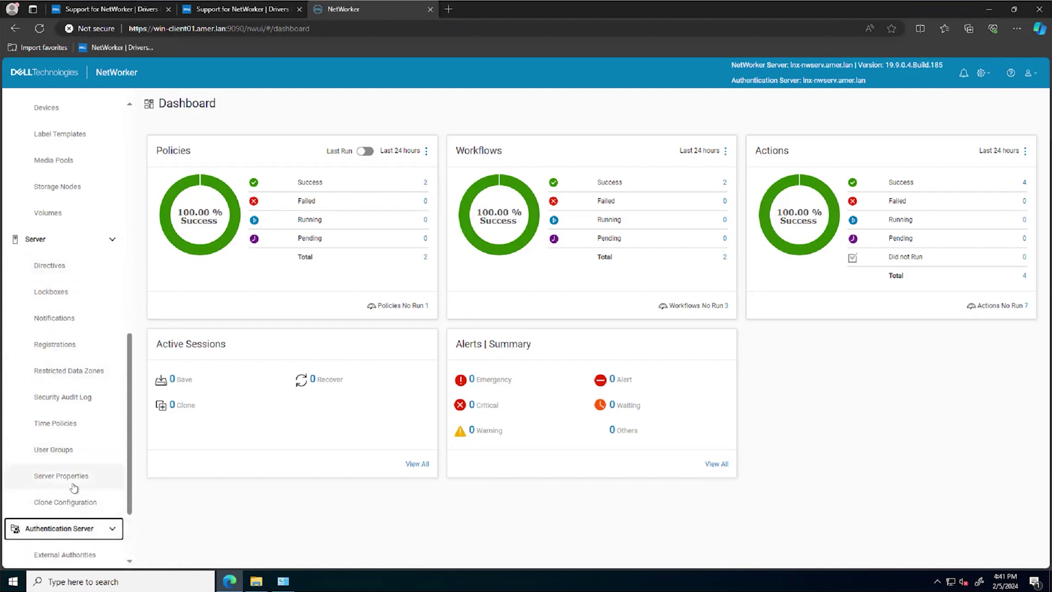
scroll(73, 488, "down", 2)
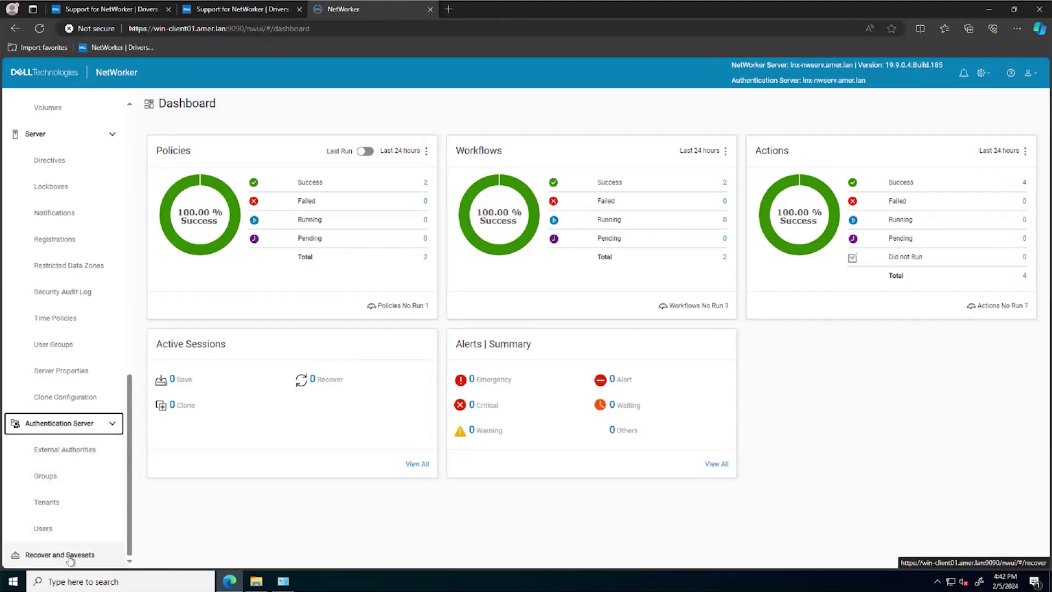
left_click(89, 558)
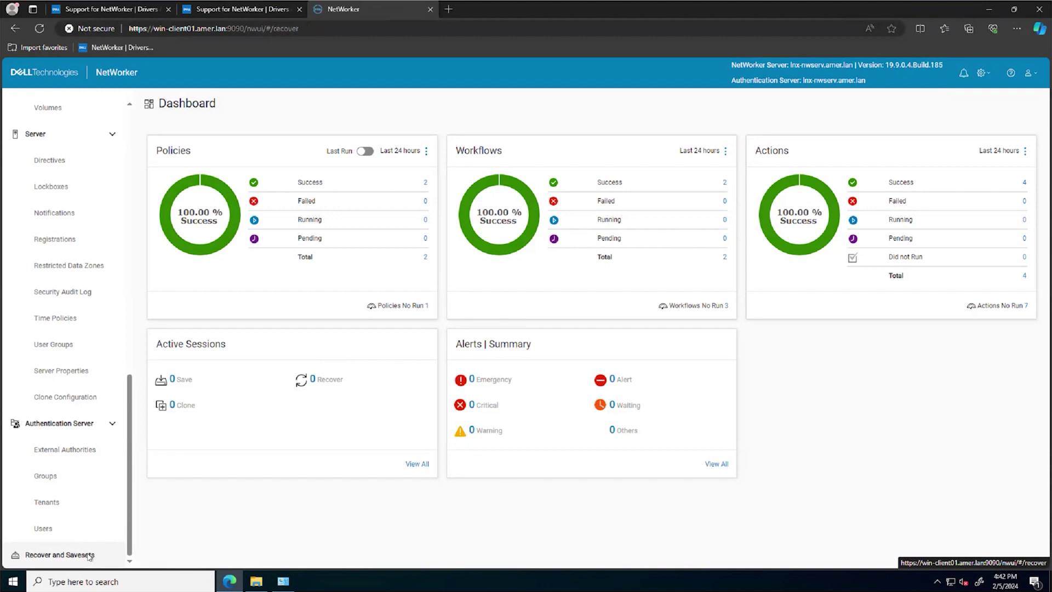